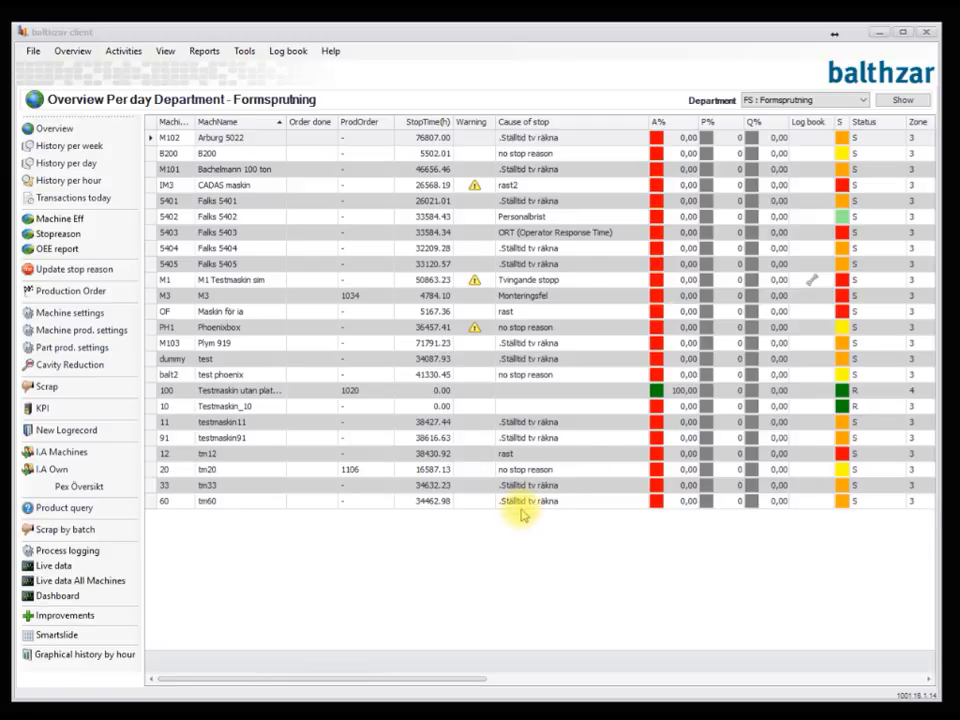
# Step: Open the dashboard editor and move its window fully into view over the machine overview
pyautogui.click(89, 598)
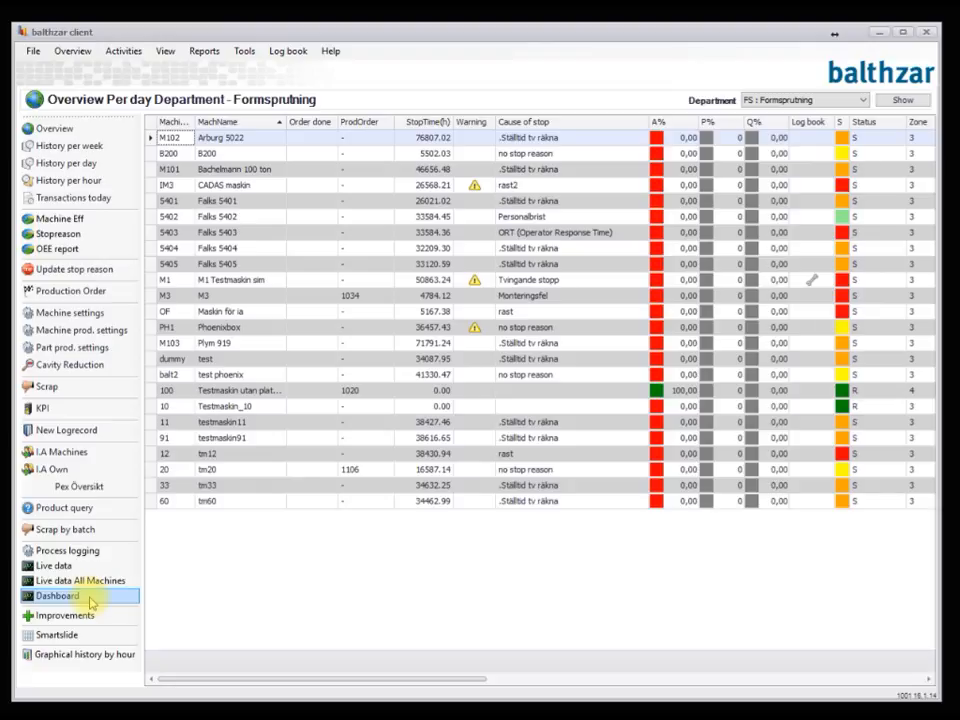
pyautogui.click(60, 601)
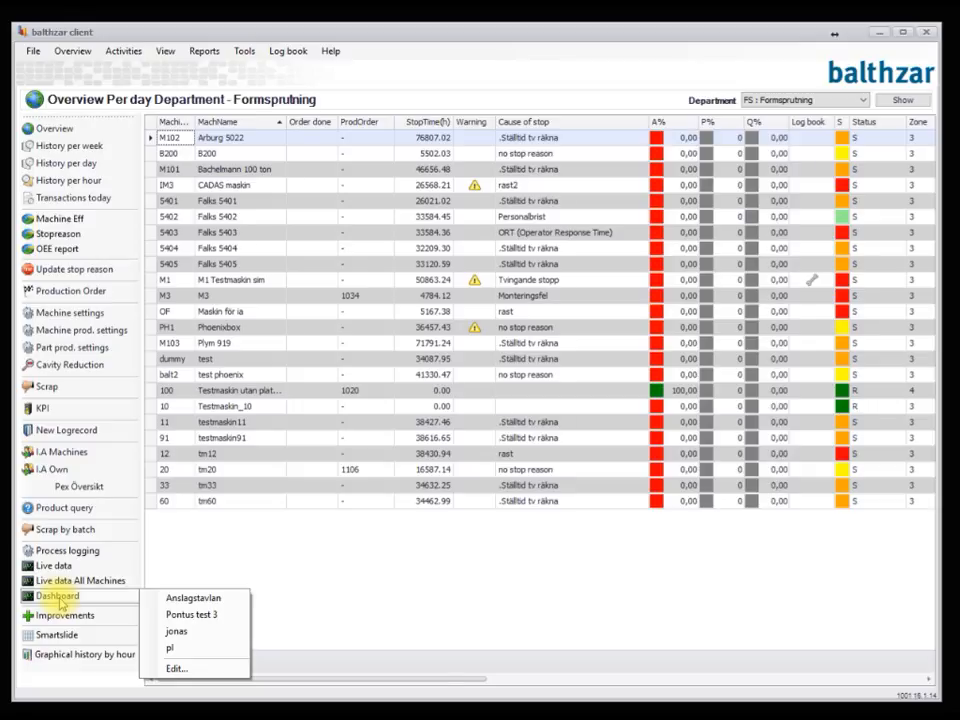
pyautogui.click(192, 670)
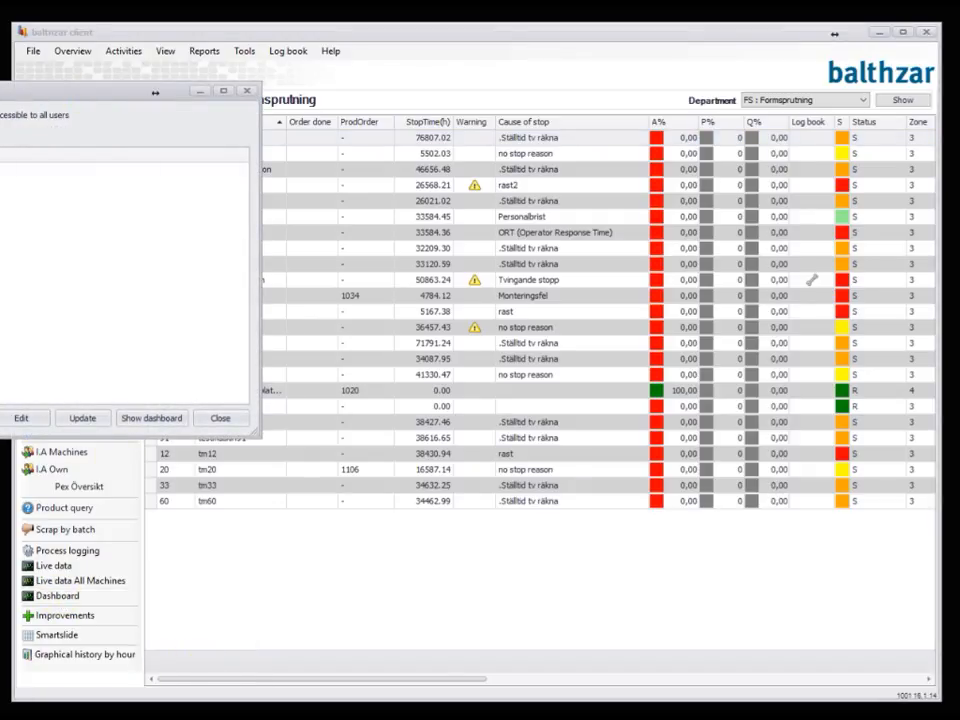
pyautogui.moveTo(0, 89); pyautogui.dragTo(364, 171)
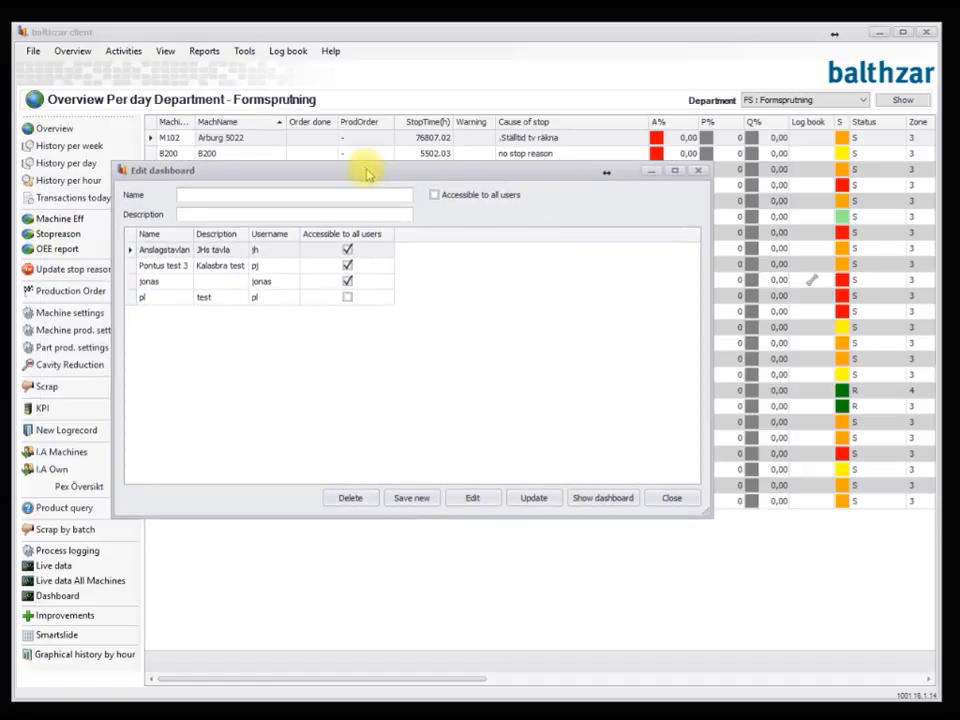
# Step: Save a new dashboard named "Demo dashboard" with the description "The description"
pyautogui.click(250, 196)
pyautogui.write('Demo dashboard')
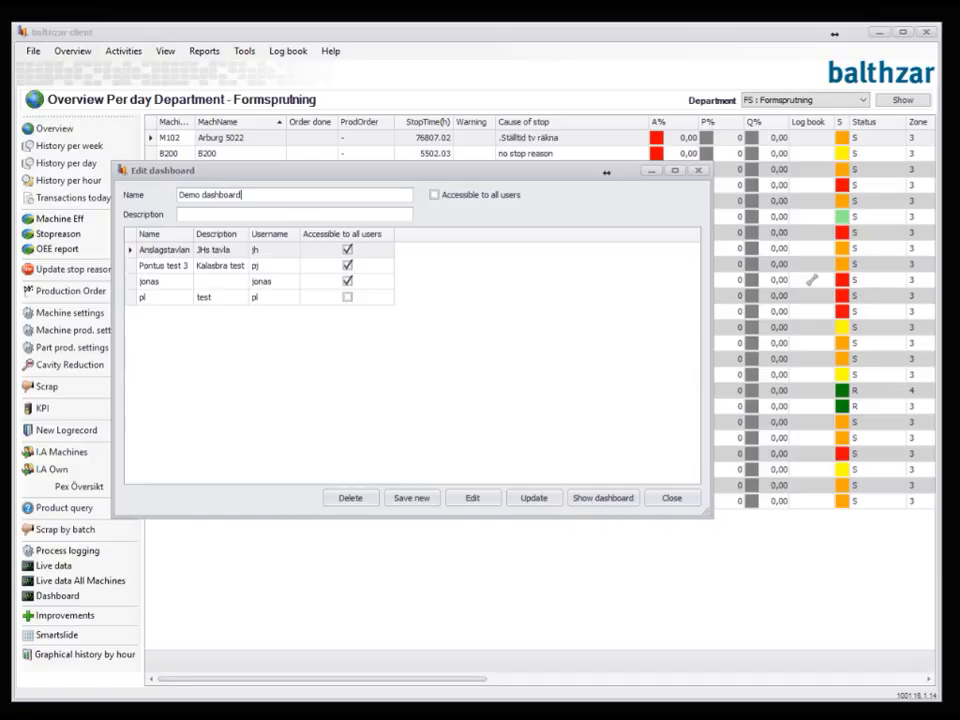
pyautogui.click(225, 212)
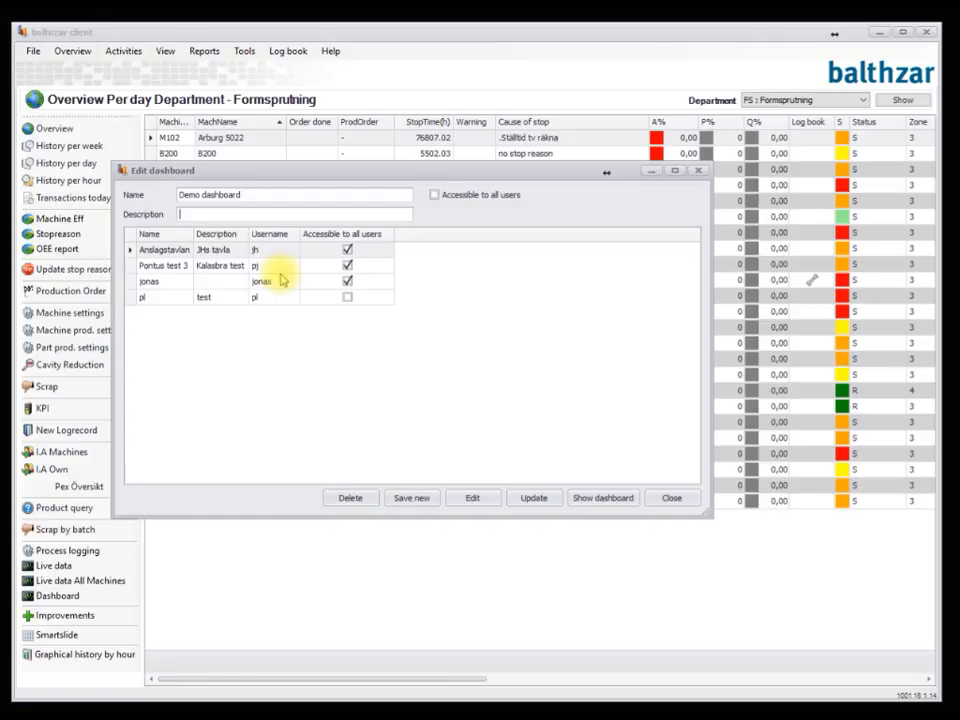
pyautogui.write('The description')
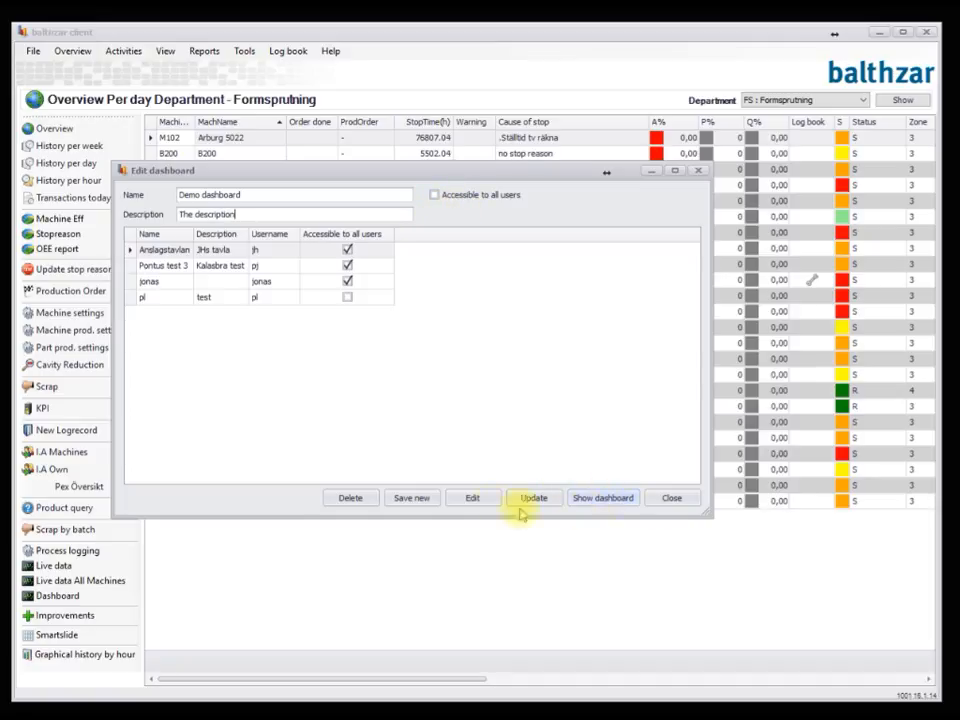
pyautogui.click(415, 498)
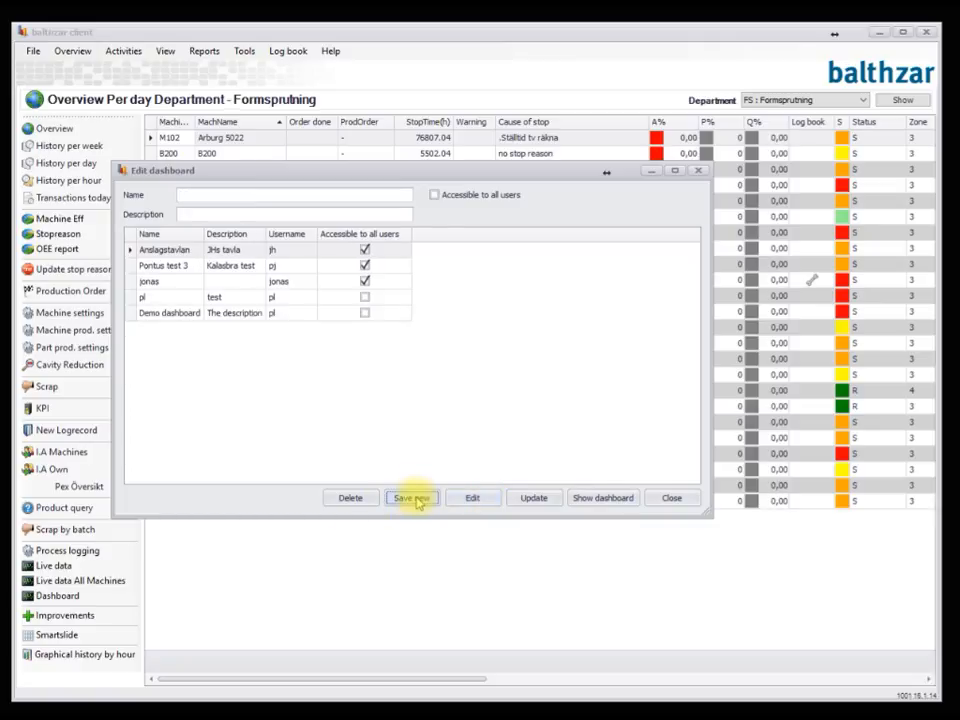
# Step: Show the Demo dashboard and enlarge its window to cover the whole client window
pyautogui.click(187, 318)
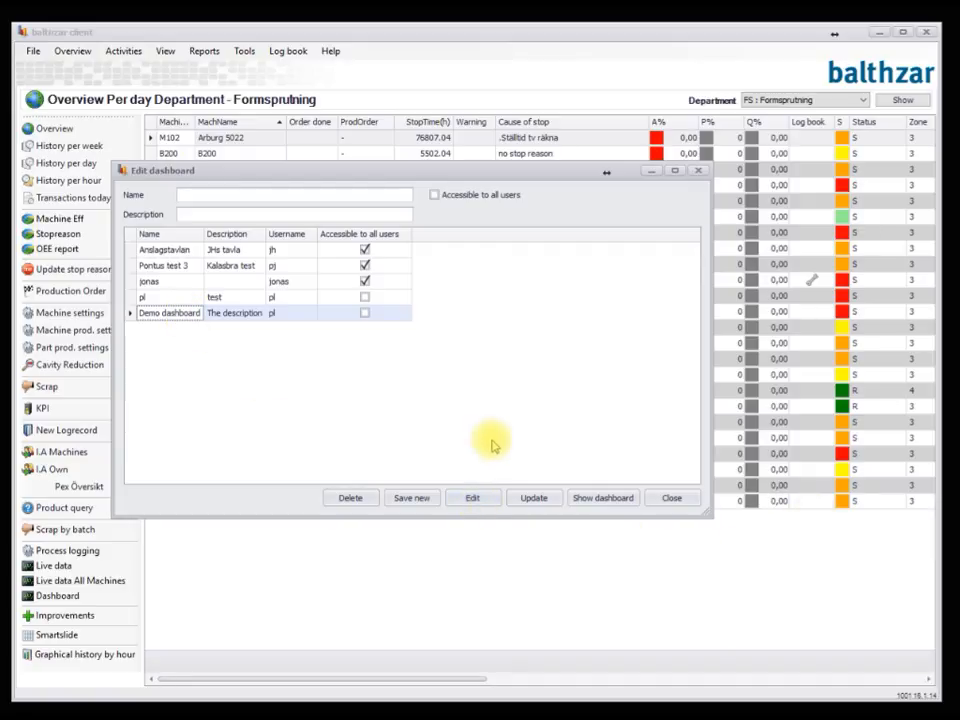
pyautogui.click(613, 500)
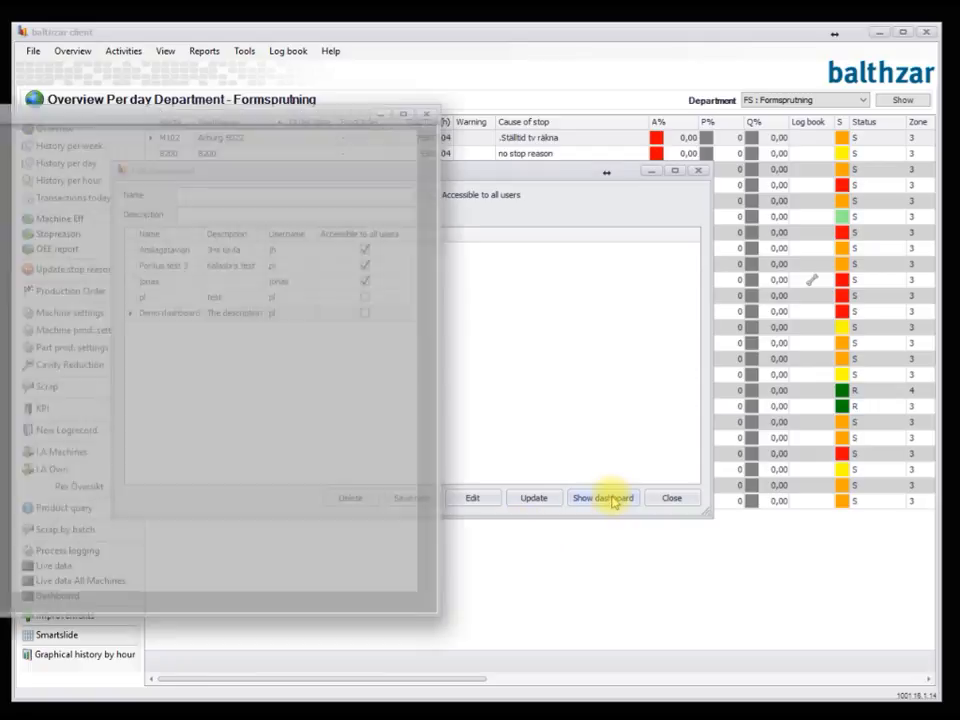
pyautogui.moveTo(230, 120); pyautogui.dragTo(561, 39)
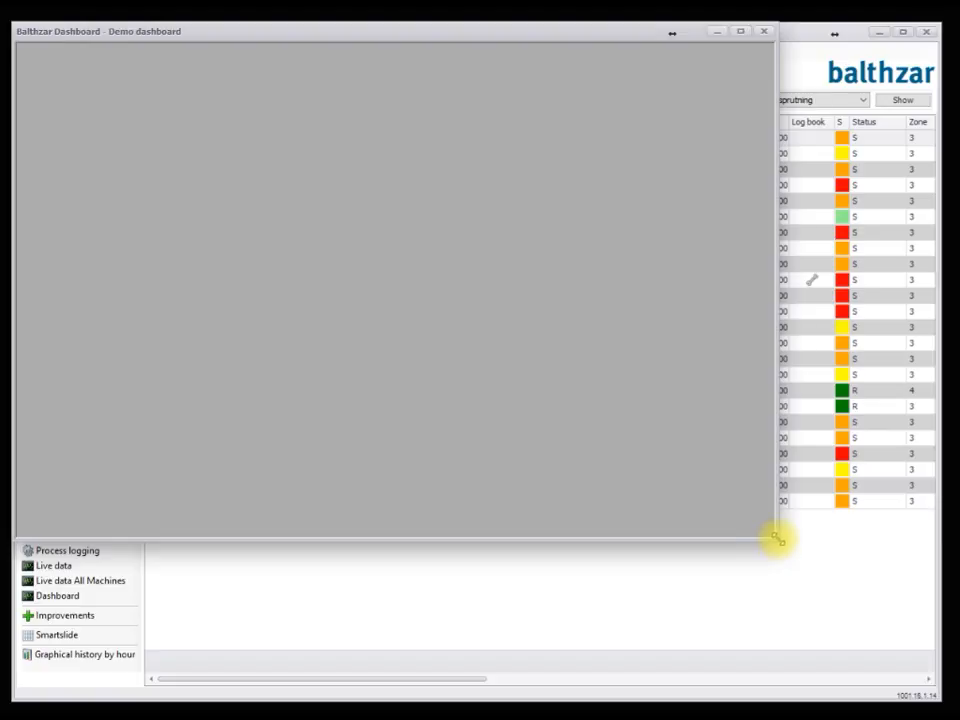
pyautogui.moveTo(778, 540); pyautogui.dragTo(935, 692)
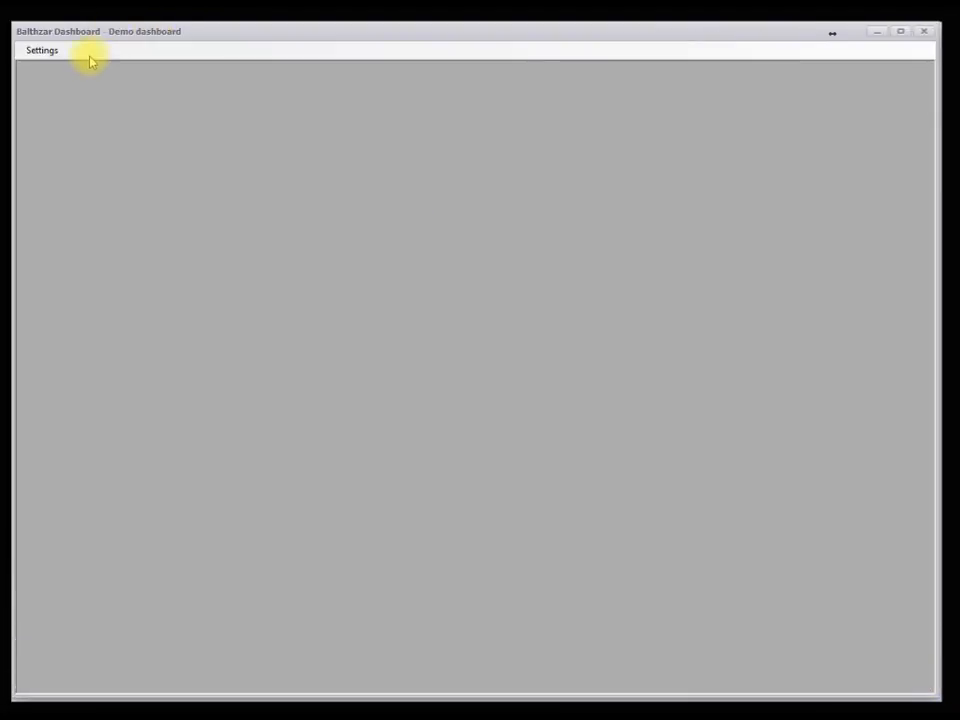
# Step: Add the existing Livedata test and Räknare objects to the dashboard with the object adder
pyautogui.click(43, 51)
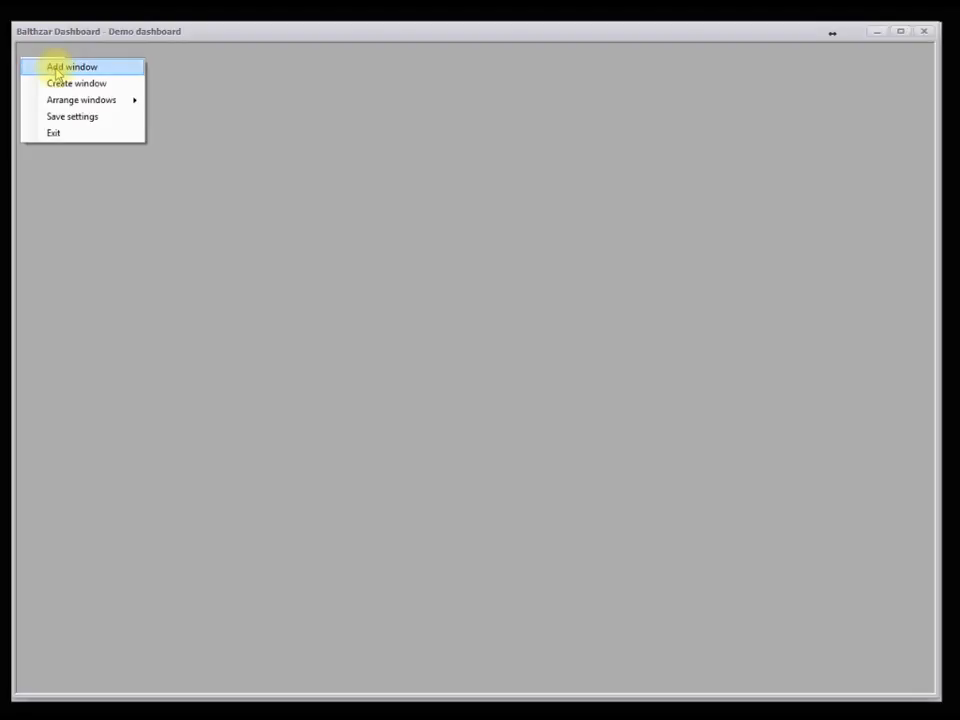
pyautogui.click(57, 68)
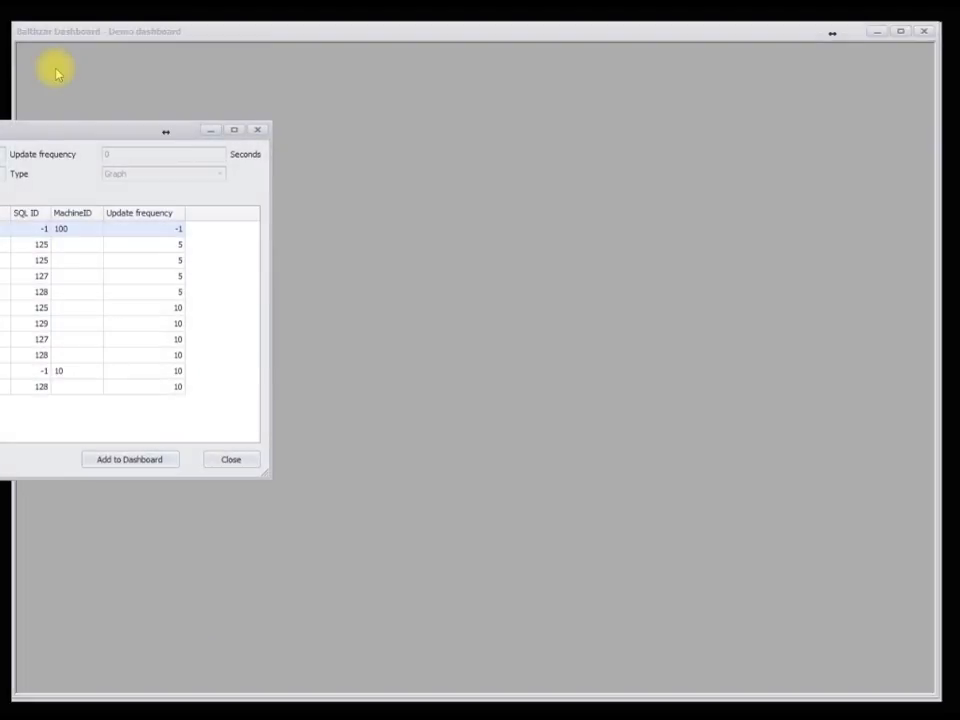
pyautogui.moveTo(77, 133); pyautogui.dragTo(510, 104)
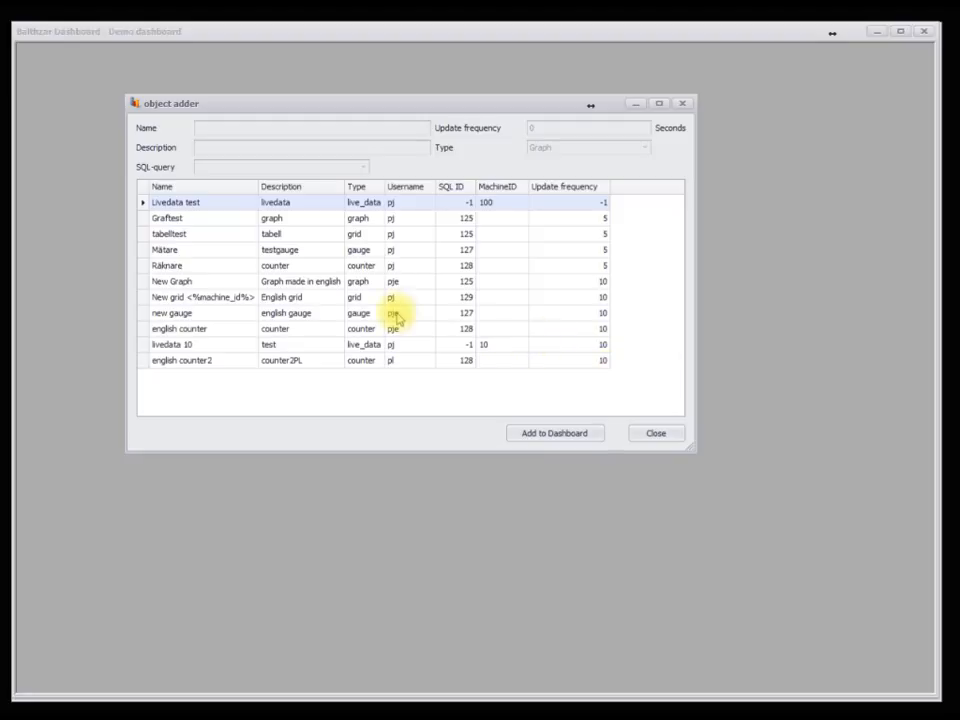
pyautogui.click(239, 201)
pyautogui.click(563, 434)
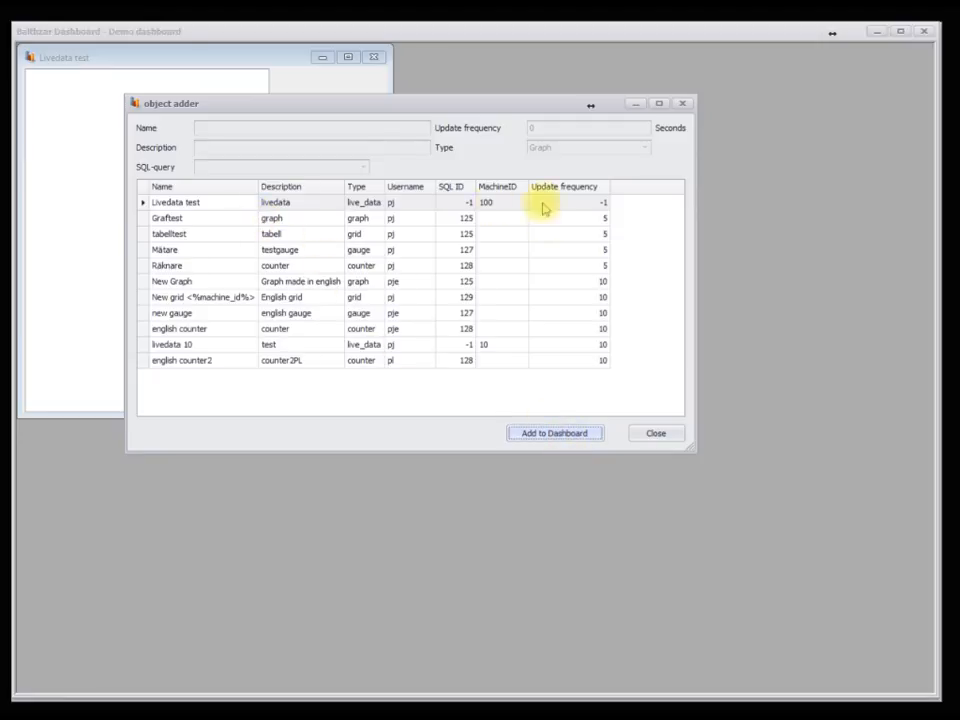
pyautogui.click(223, 265)
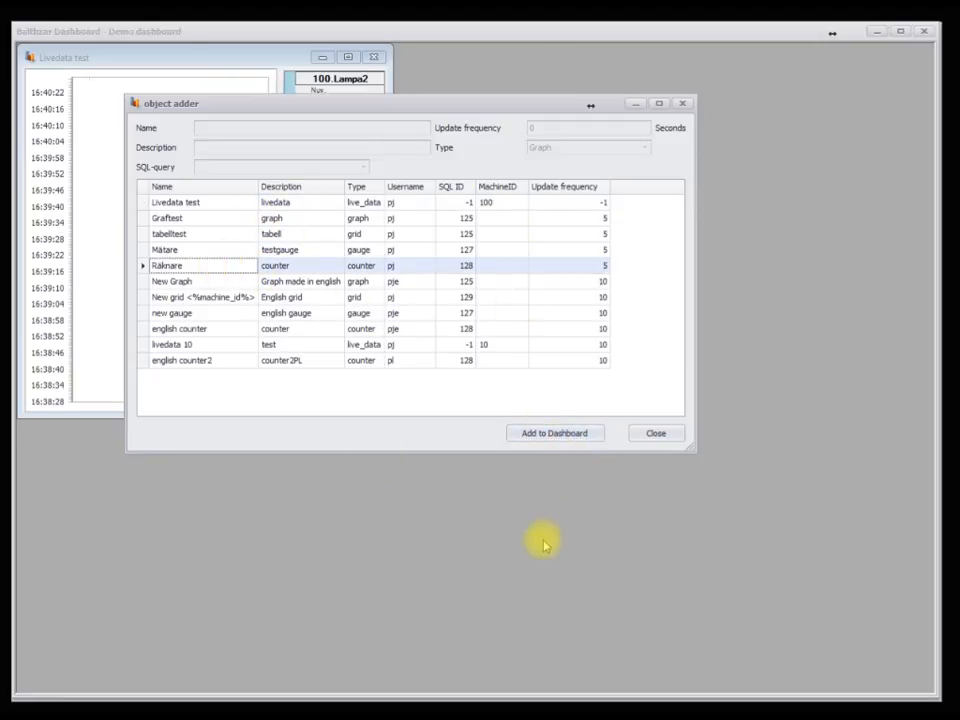
pyautogui.click(557, 434)
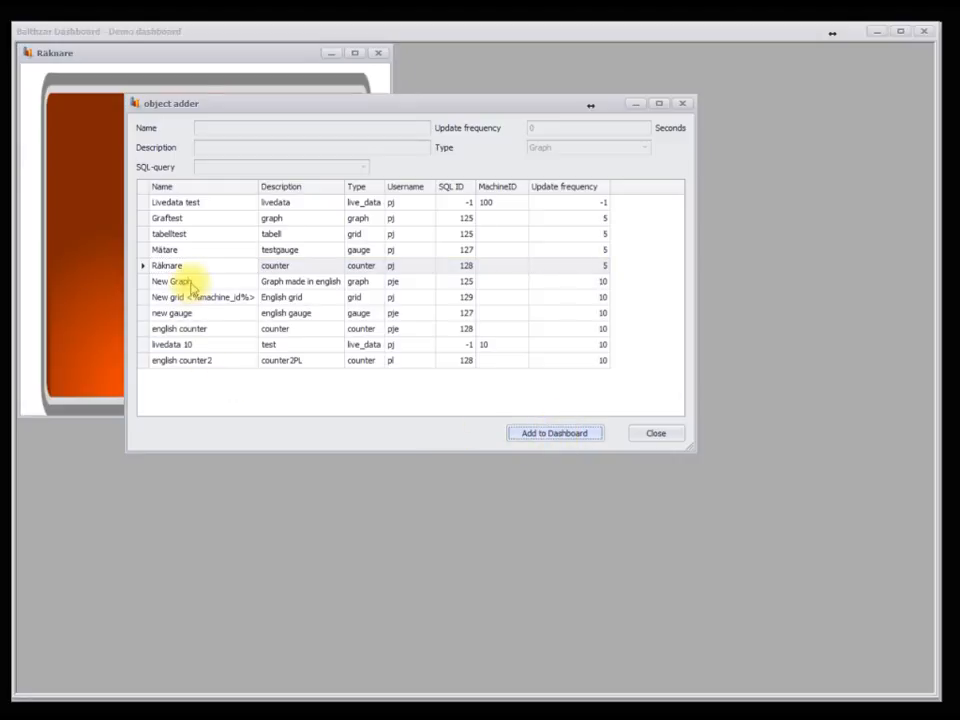
# Step: Add the Graftest, english counter2 and New Graph objects to the dashboard and close the object adder
pyautogui.click(213, 220)
pyautogui.click(550, 434)
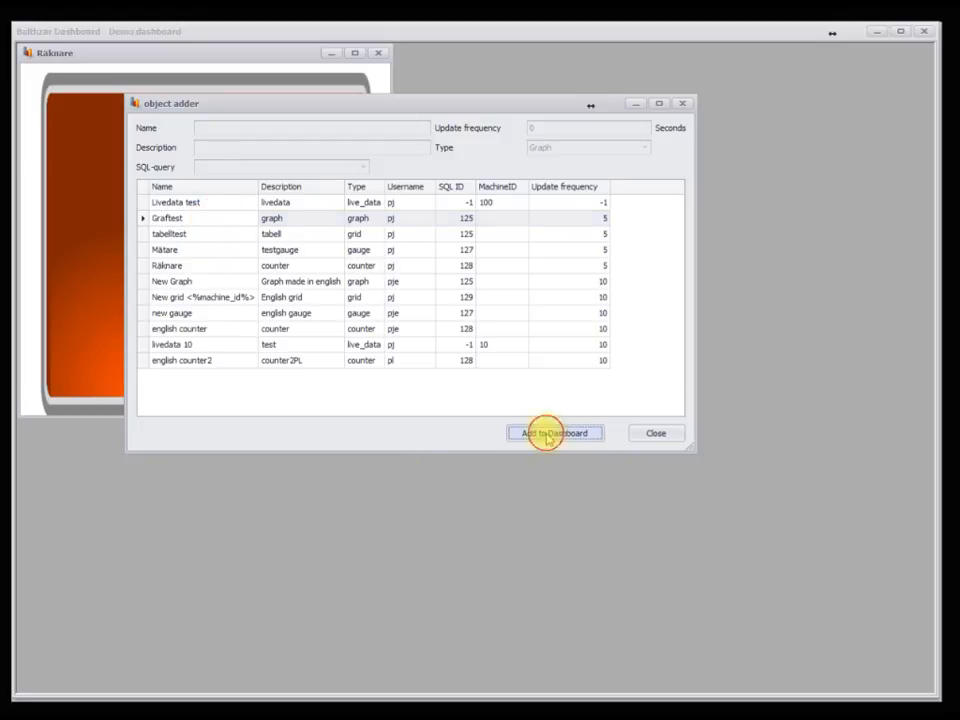
pyautogui.click(240, 362)
pyautogui.click(540, 434)
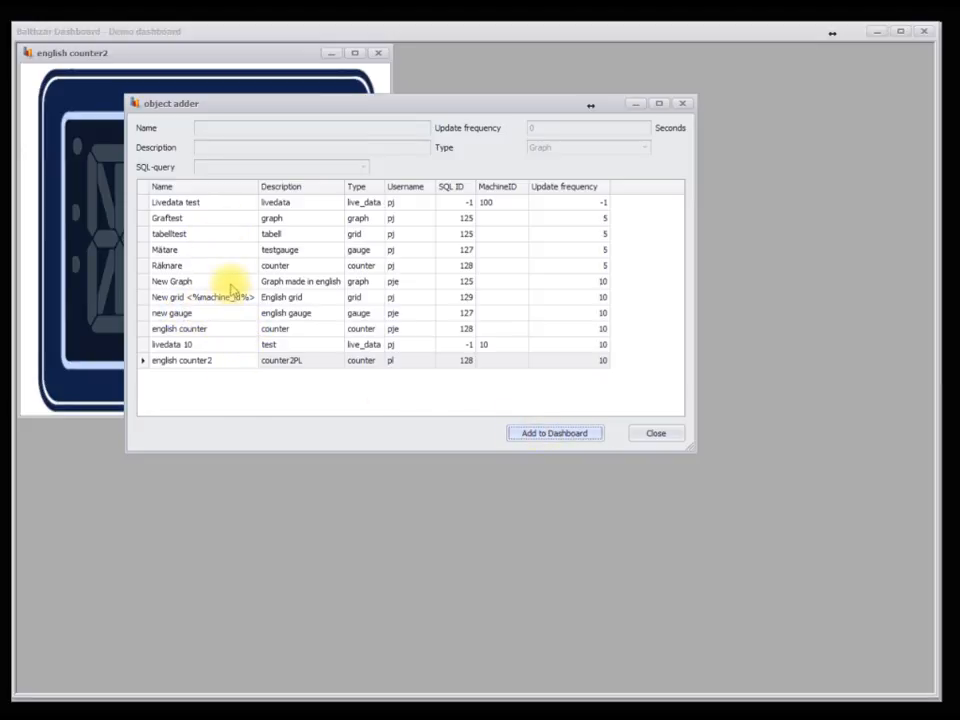
pyautogui.click(230, 283)
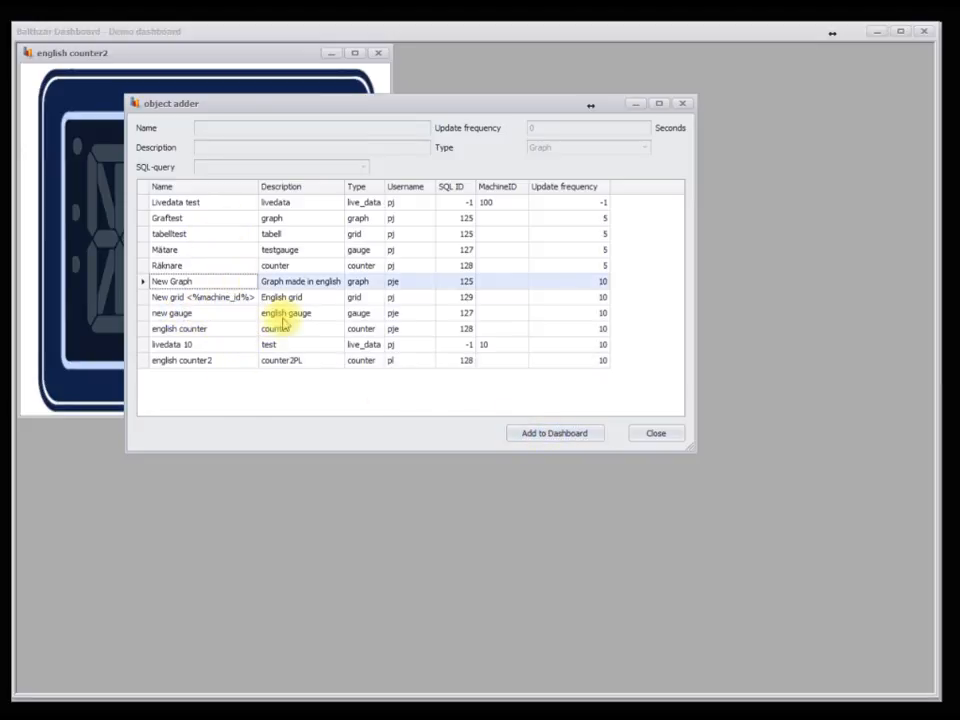
pyautogui.click(557, 435)
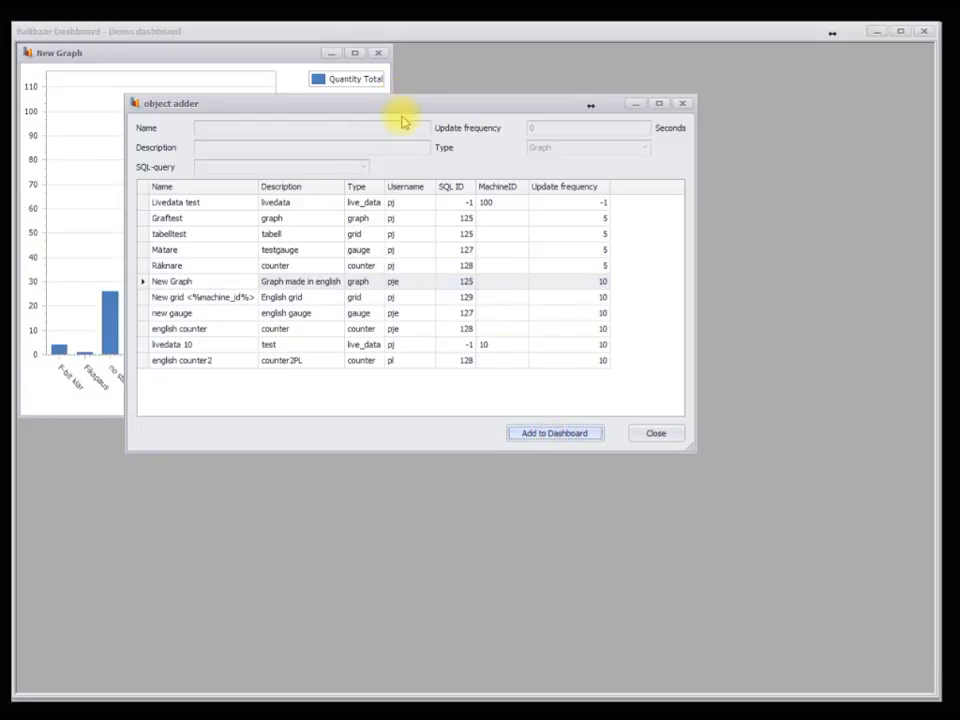
pyautogui.click(658, 434)
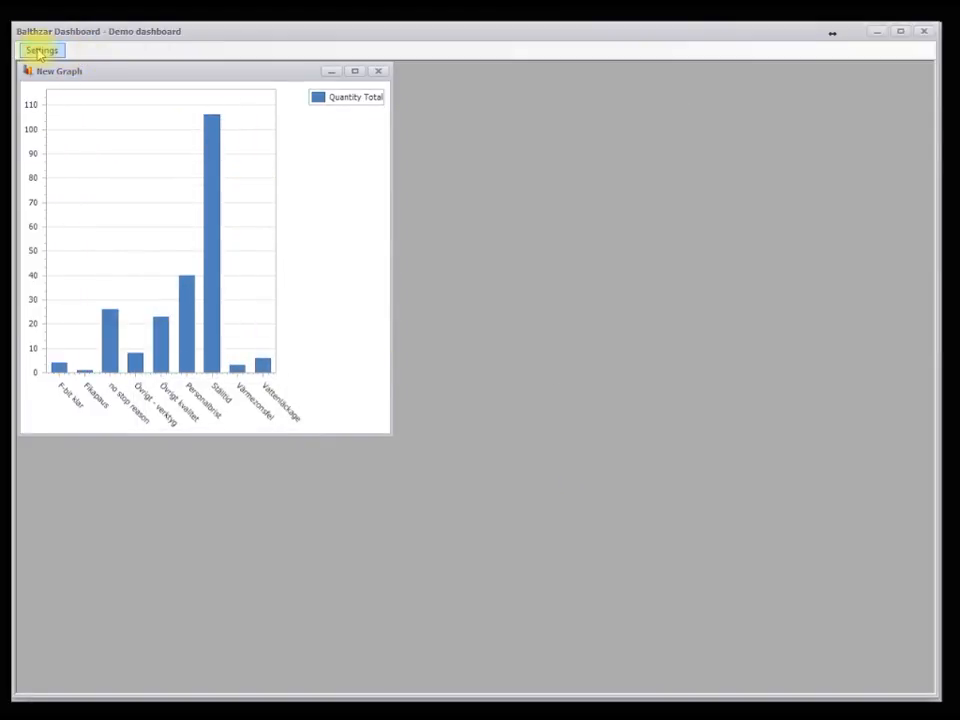
# Step: Arrange the dashboard's windows in a horizontal tile layout
pyautogui.click(55, 49)
pyautogui.moveTo(47, 99)
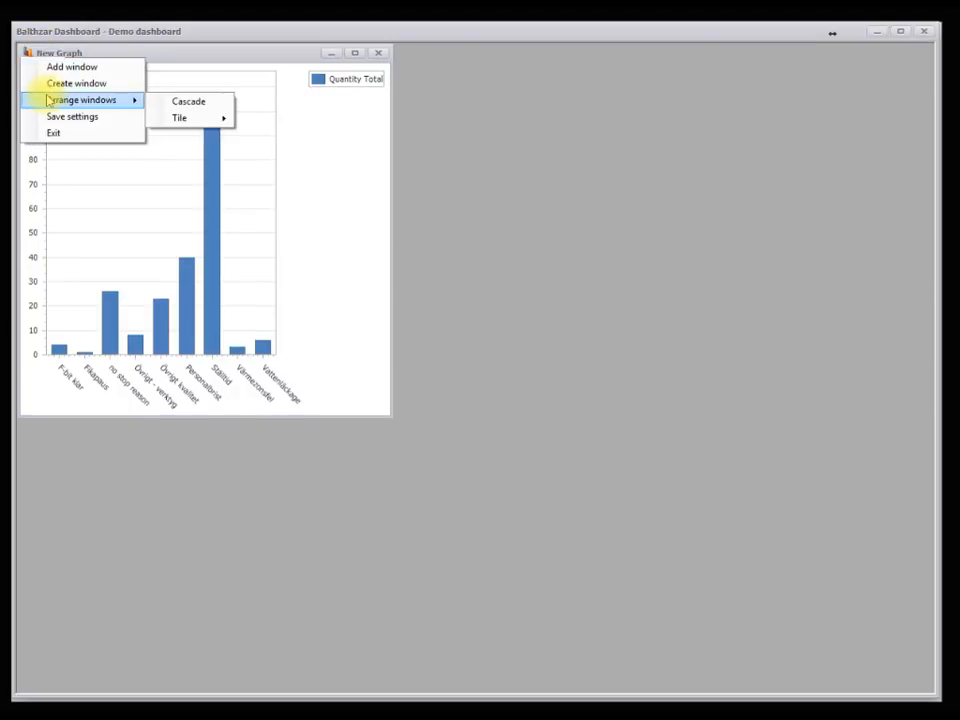
pyautogui.moveTo(196, 127)
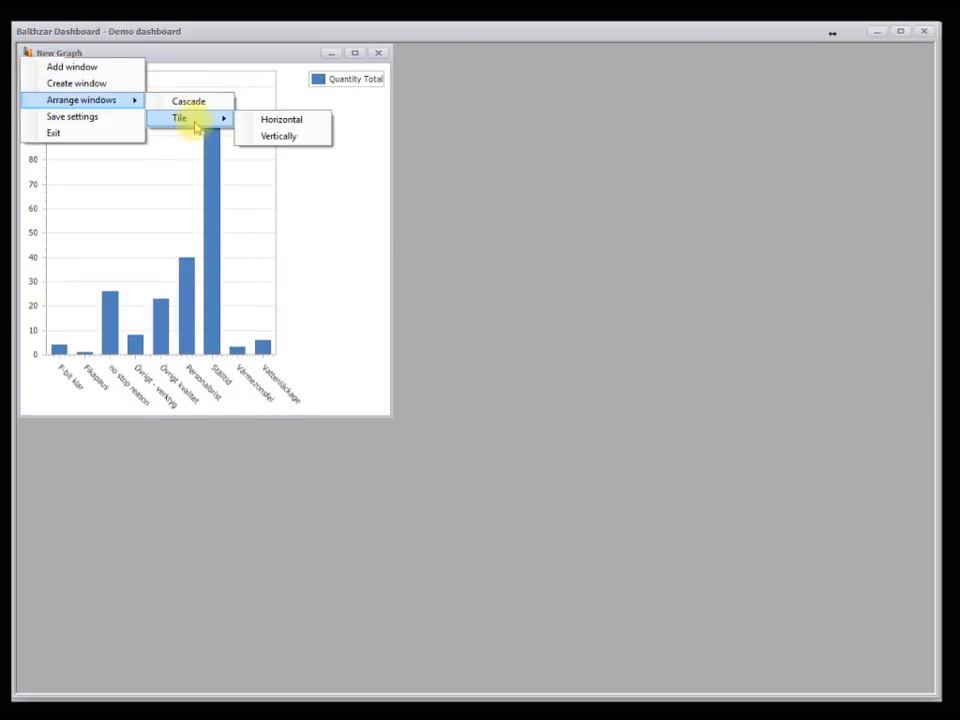
pyautogui.click(300, 120)
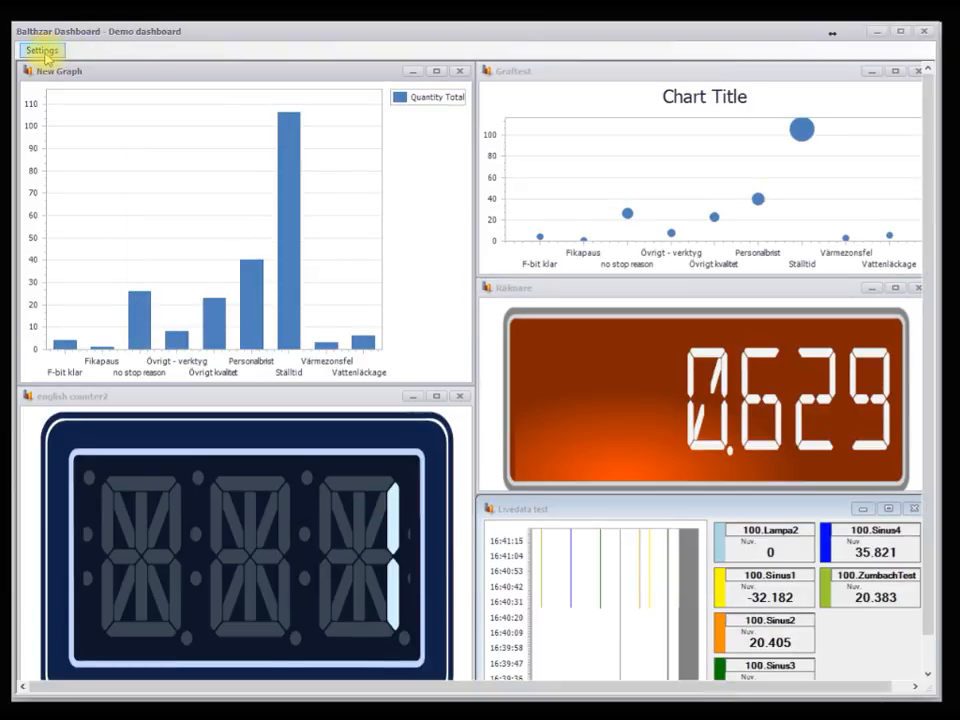
# Step: Add the tabelltest grid object to the dashboard and close the object adder
pyautogui.click(42, 51)
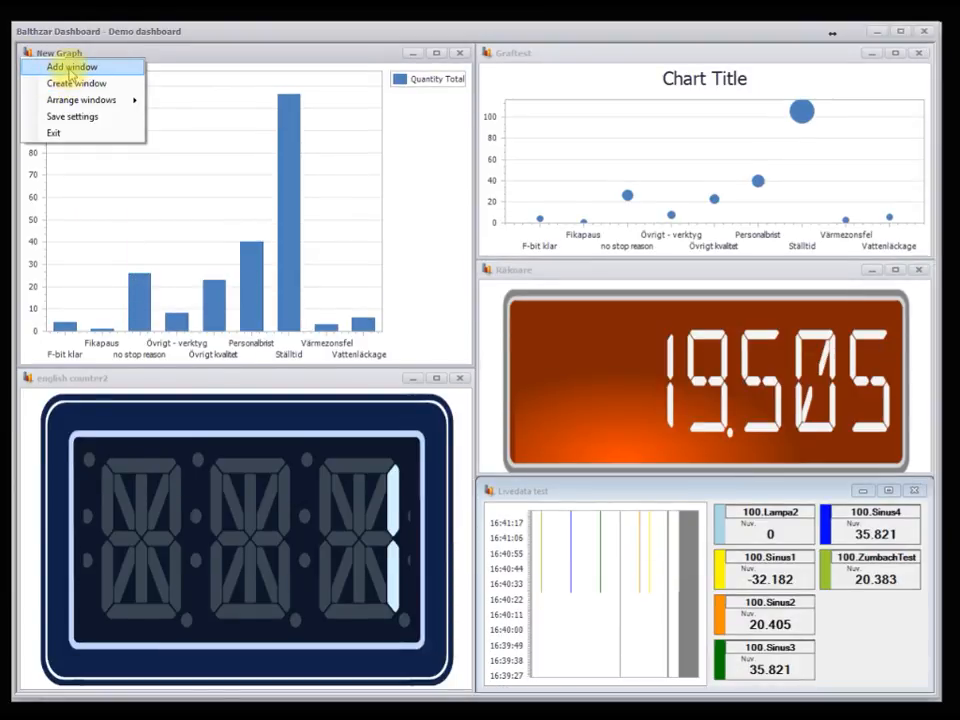
pyautogui.click(71, 68)
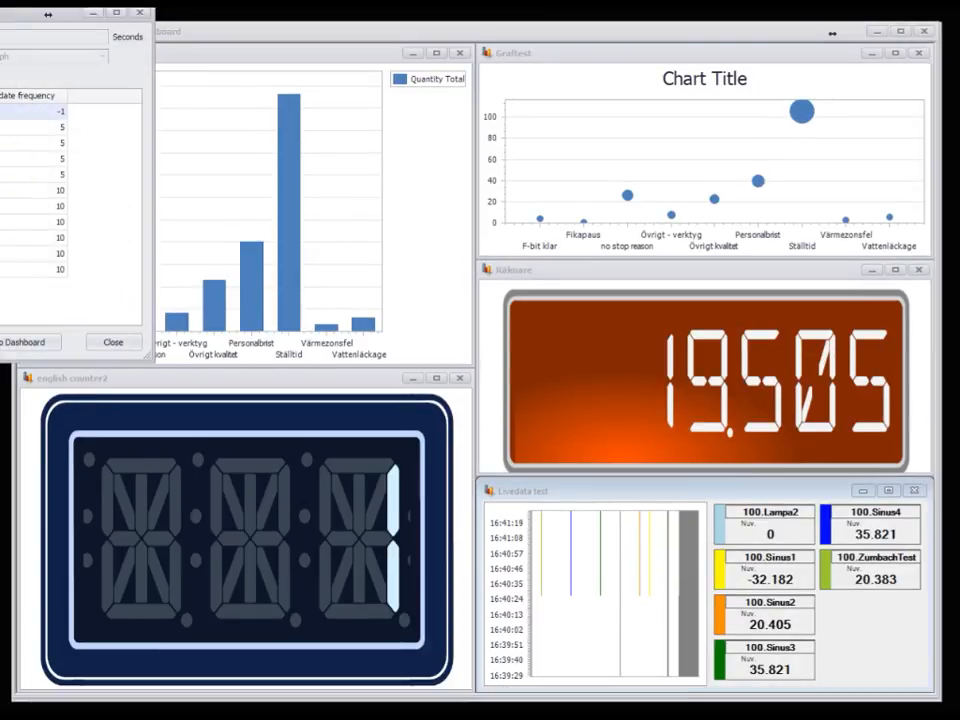
pyautogui.moveTo(10, 14); pyautogui.dragTo(457, 192)
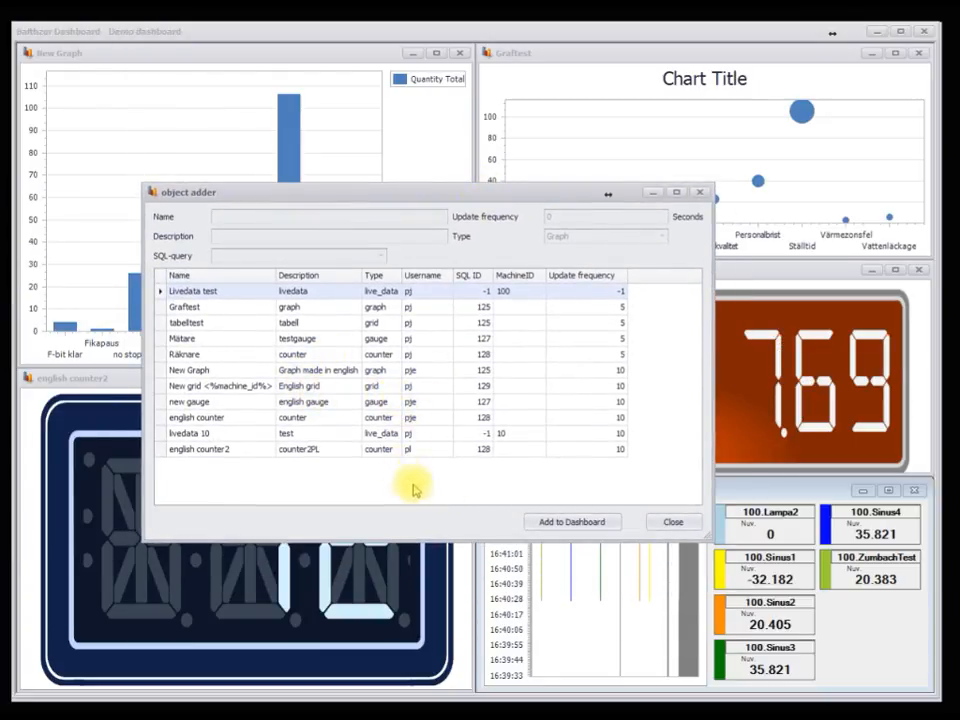
pyautogui.click(214, 323)
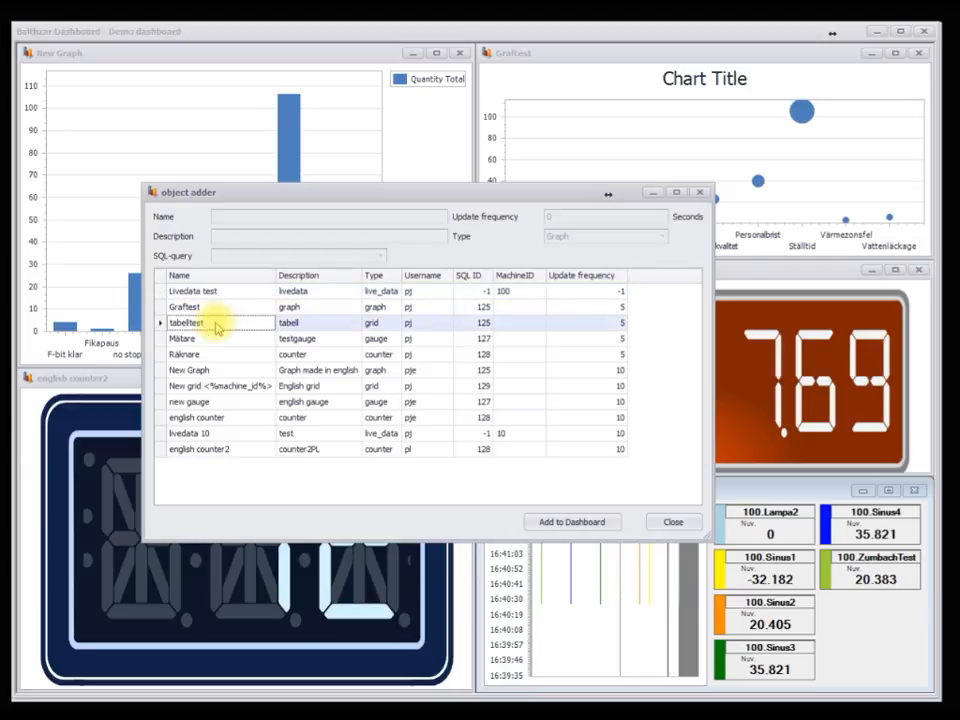
pyautogui.click(568, 524)
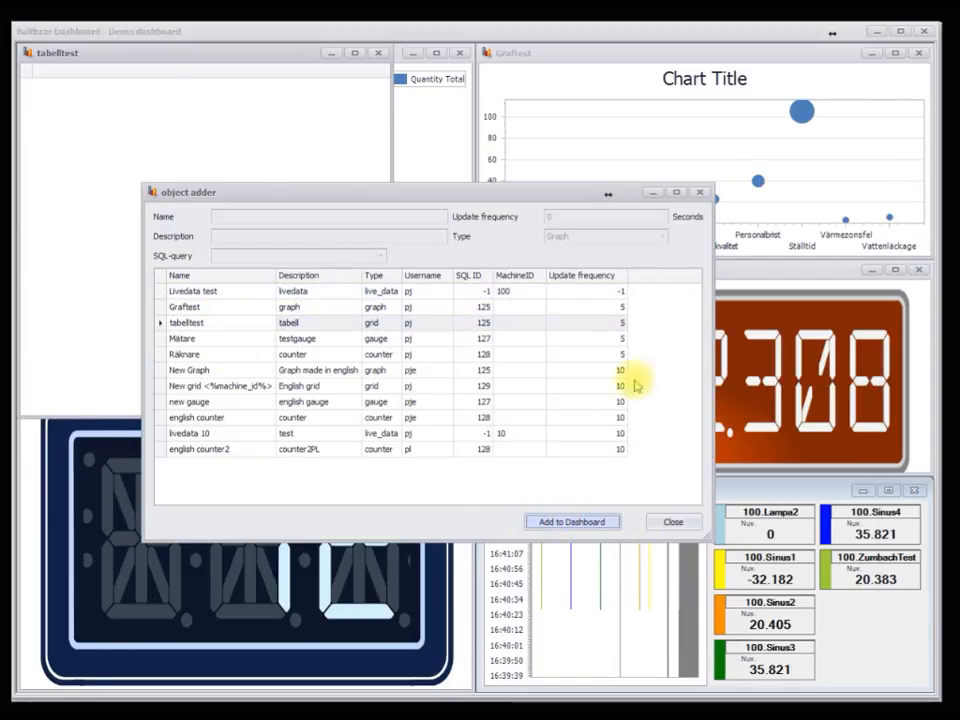
pyautogui.click(673, 522)
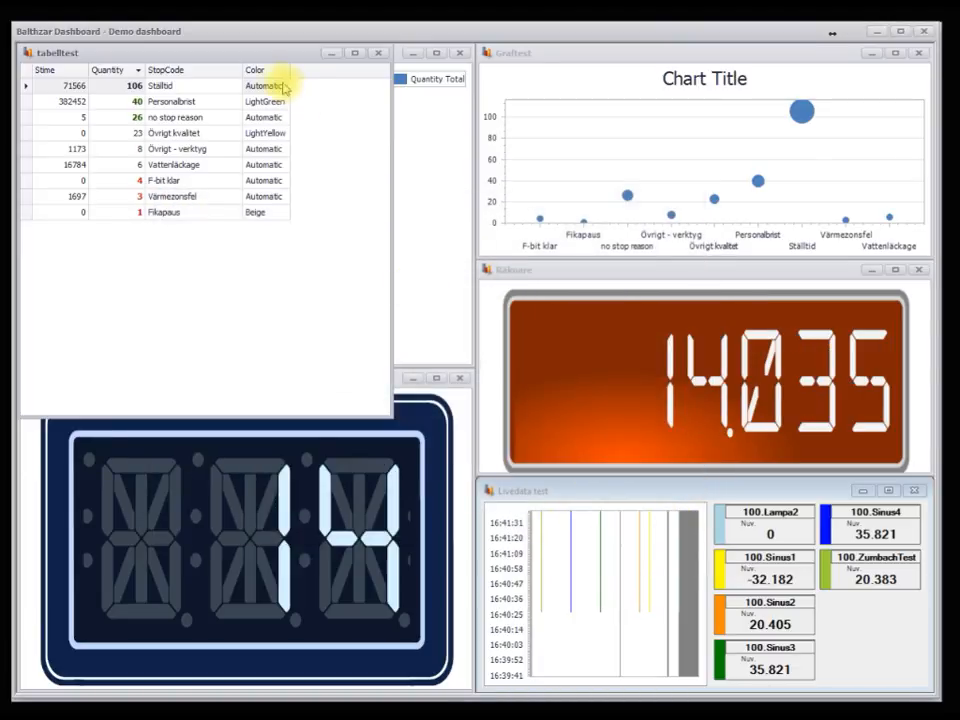
# Step: Move the tabelltest window to the middle of the dashboard, overlapping the tiled windows
pyautogui.click(257, 60)
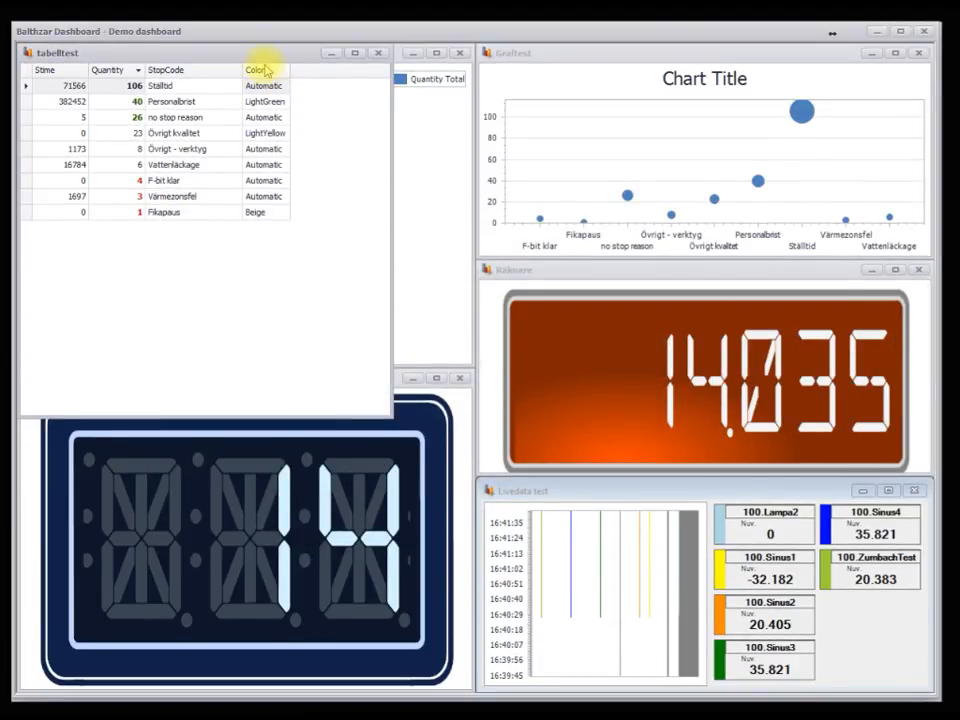
pyautogui.moveTo(265, 68); pyautogui.dragTo(557, 198)
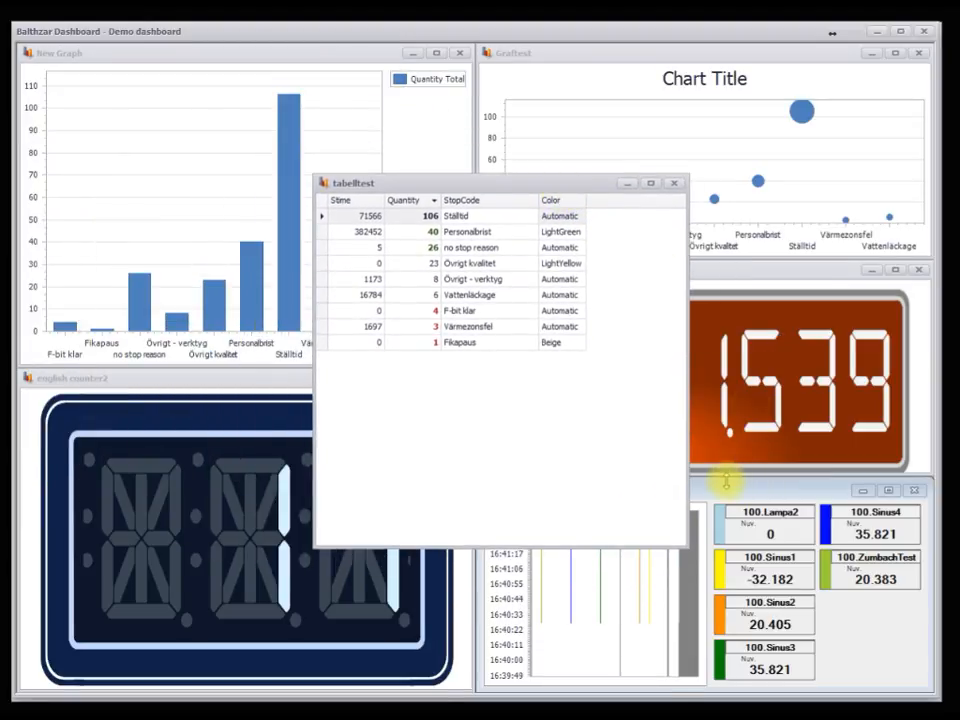
pyautogui.moveTo(549, 188); pyautogui.dragTo(556, 149)
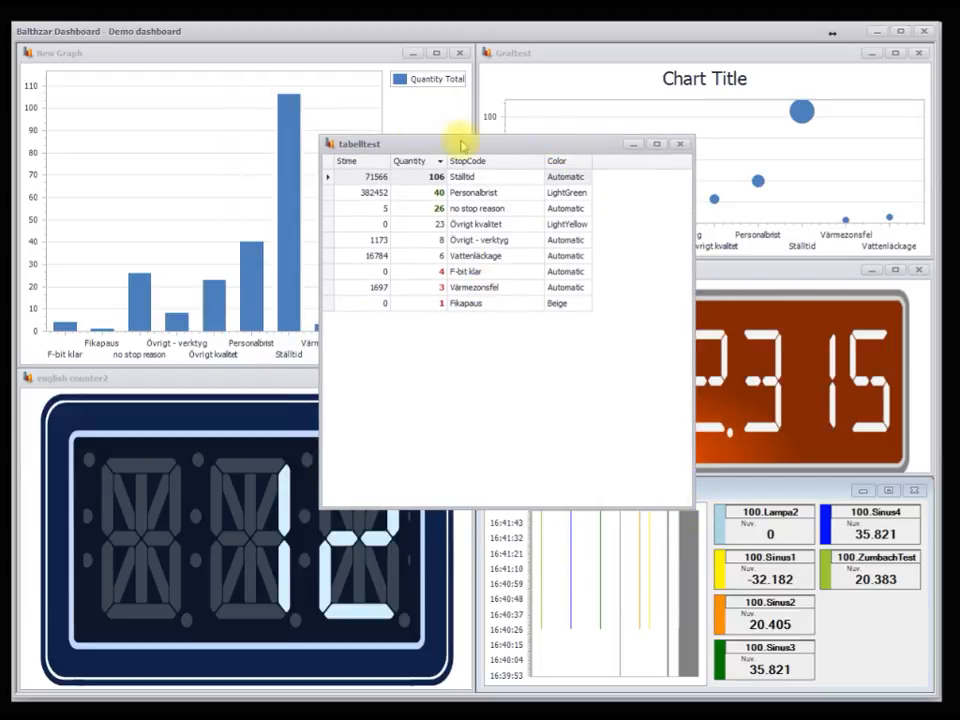
# Step: Move tabelltest aside, narrow the New Graph window, and shrink english counter2 into the dashboard's lower-left corner
pyautogui.moveTo(476, 146); pyautogui.dragTo(664, 252)
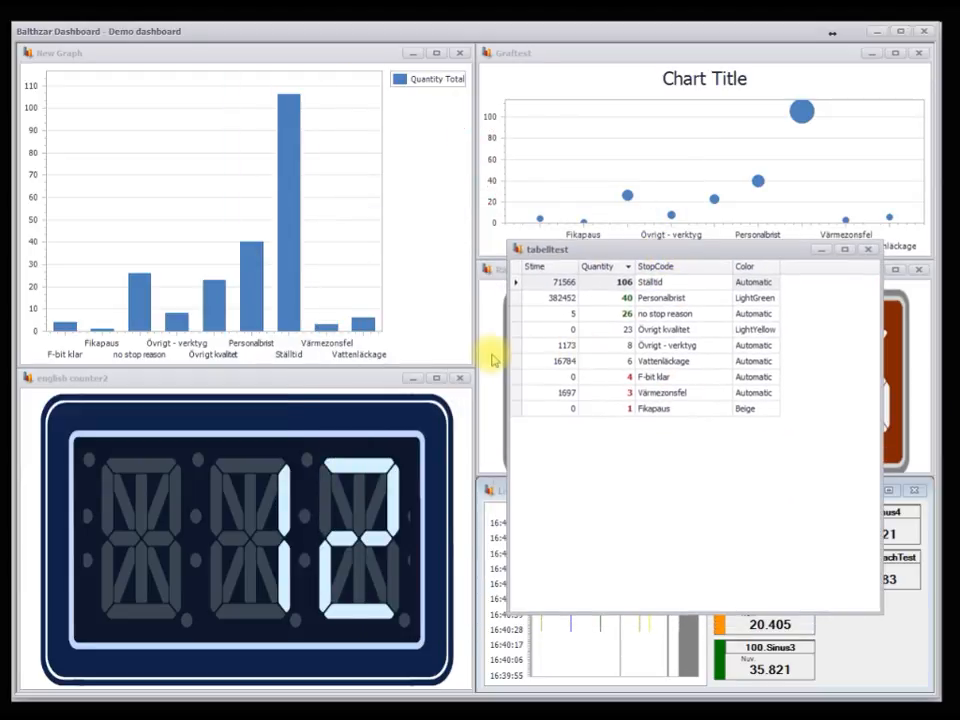
pyautogui.moveTo(473, 358); pyautogui.dragTo(414, 332)
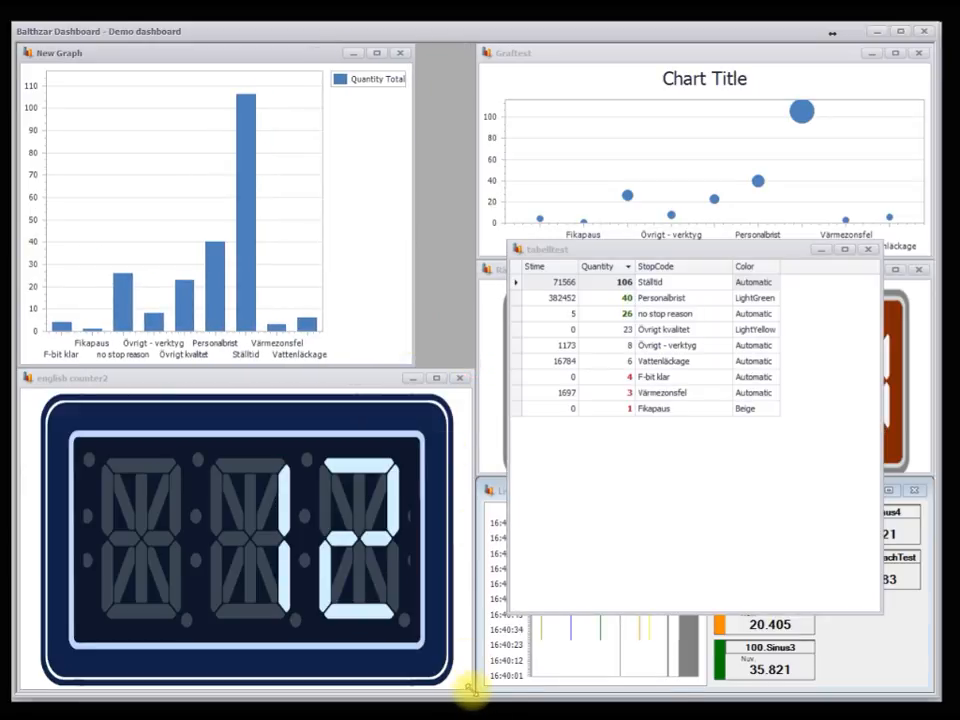
pyautogui.moveTo(470, 688); pyautogui.dragTo(240, 548)
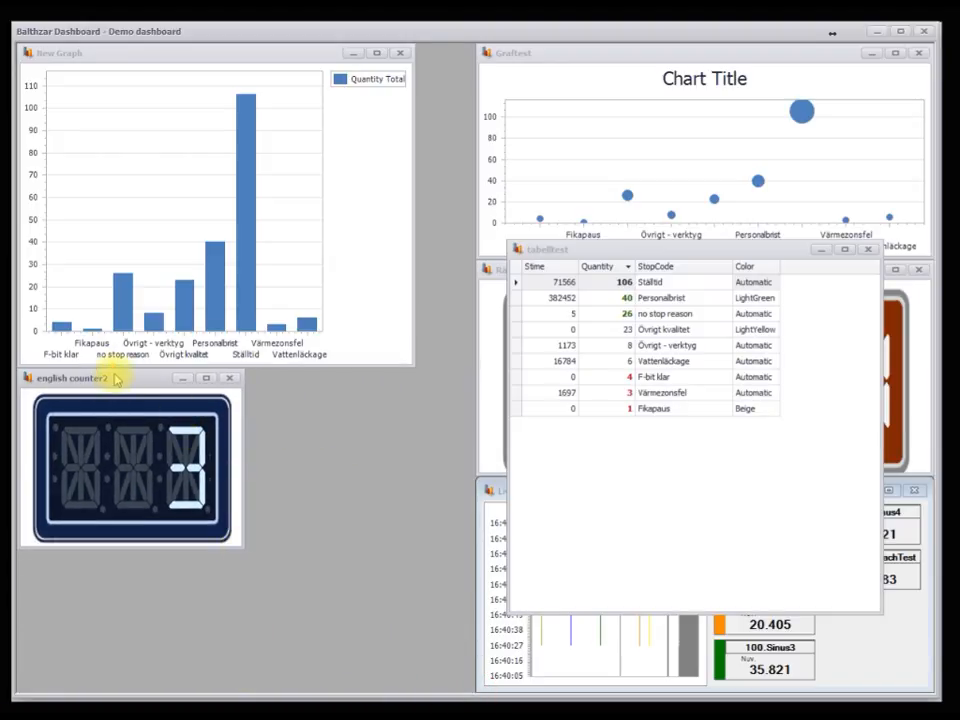
pyautogui.moveTo(116, 379); pyautogui.dragTo(140, 522)
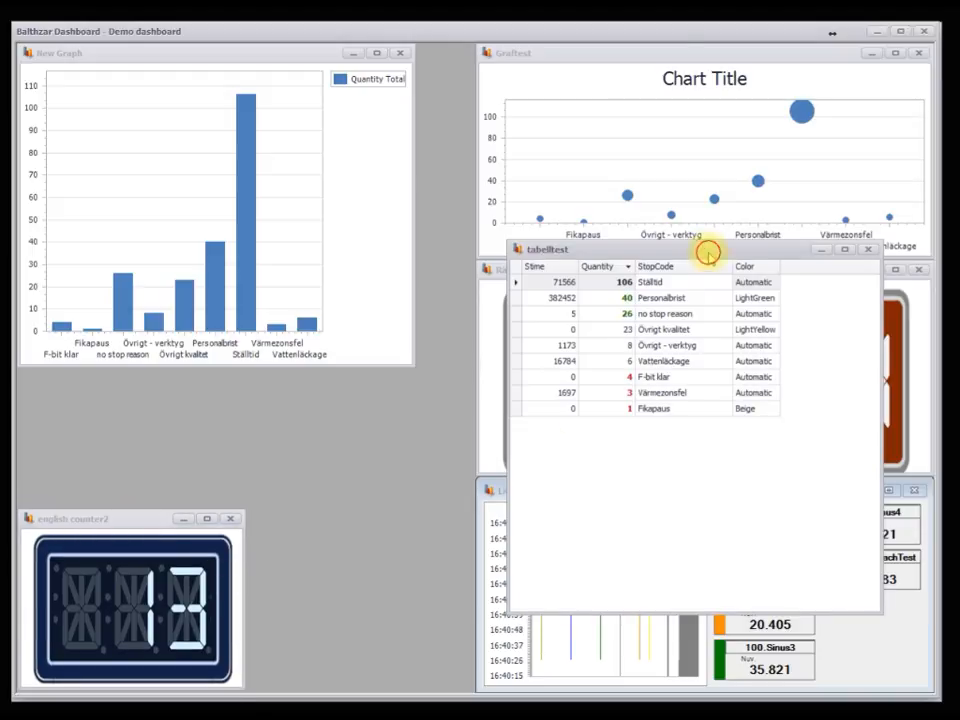
# Step: Shrink the Räknare counter window and fit it between english counter2 and Livedata test, aligned with english counter2
pyautogui.moveTo(707, 252); pyautogui.dragTo(345, 136)
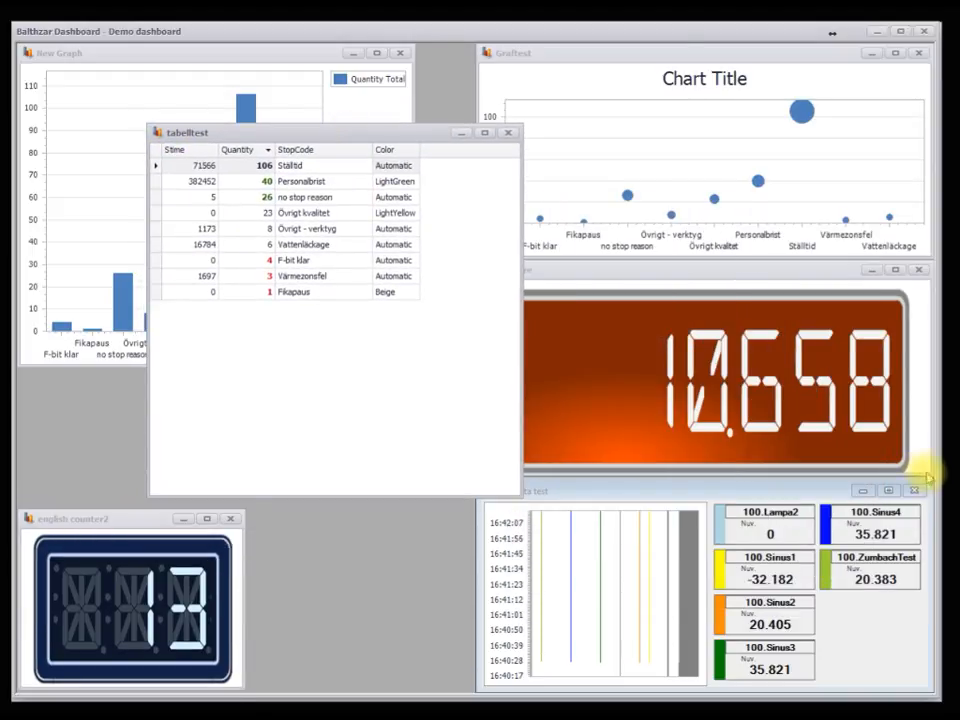
pyautogui.moveTo(927, 482); pyautogui.dragTo(681, 448)
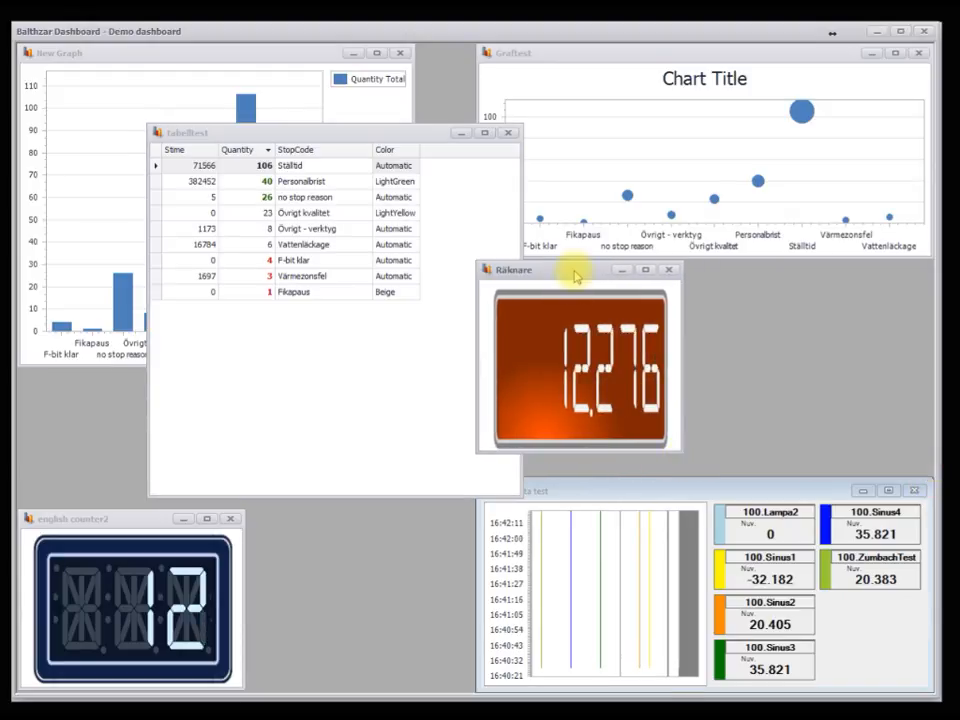
pyautogui.moveTo(574, 270); pyautogui.dragTo(349, 493)
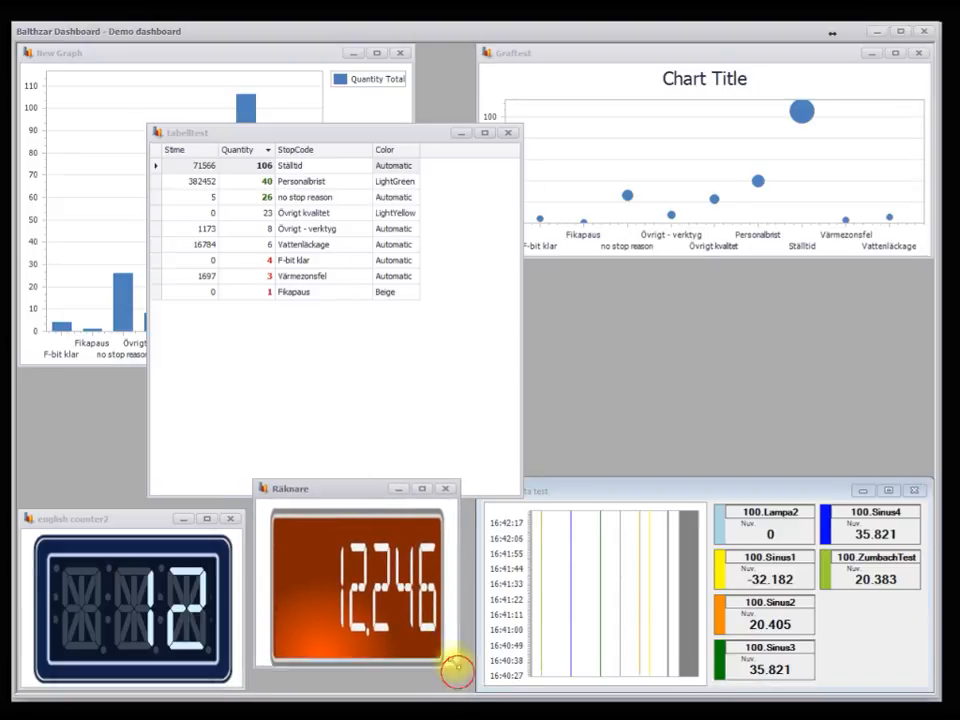
pyautogui.moveTo(456, 671); pyautogui.dragTo(467, 615)
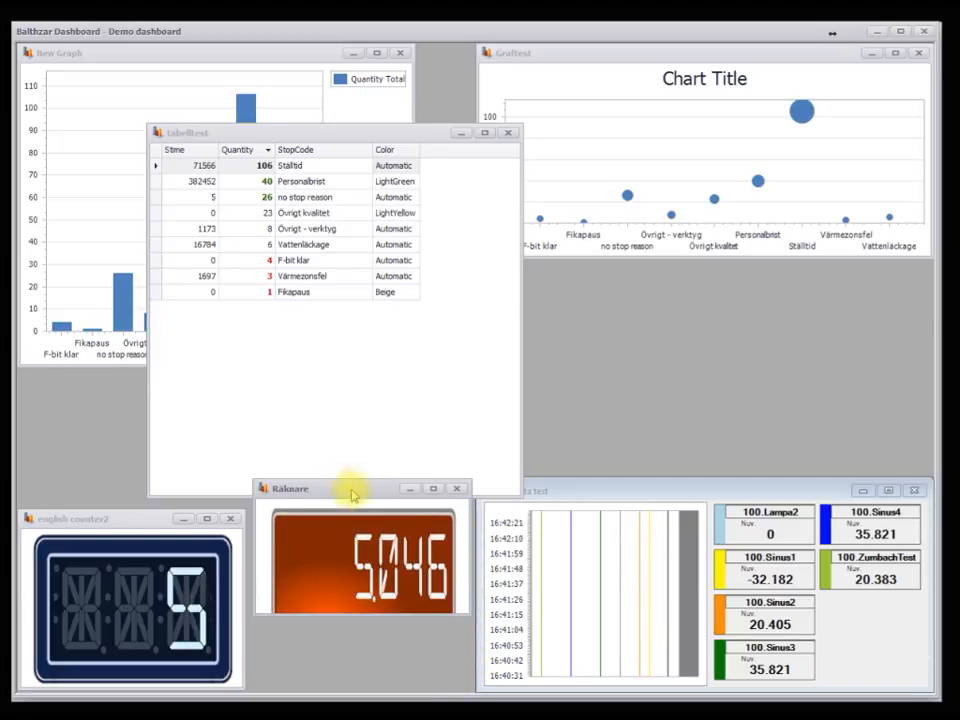
pyautogui.moveTo(351, 493); pyautogui.dragTo(347, 525)
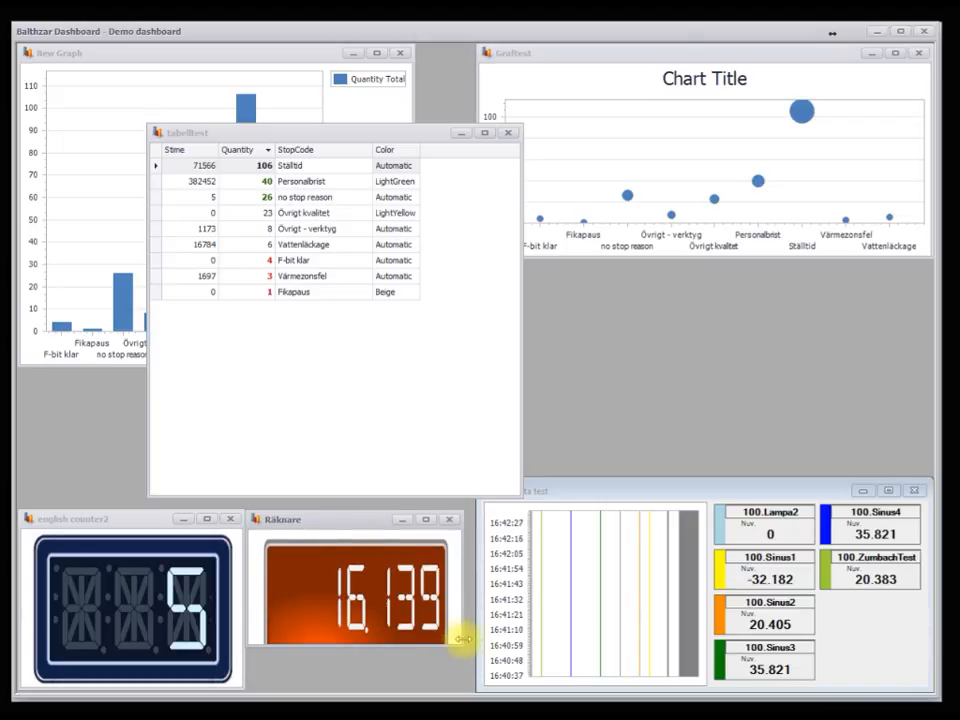
pyautogui.moveTo(460, 645); pyautogui.dragTo(468, 687)
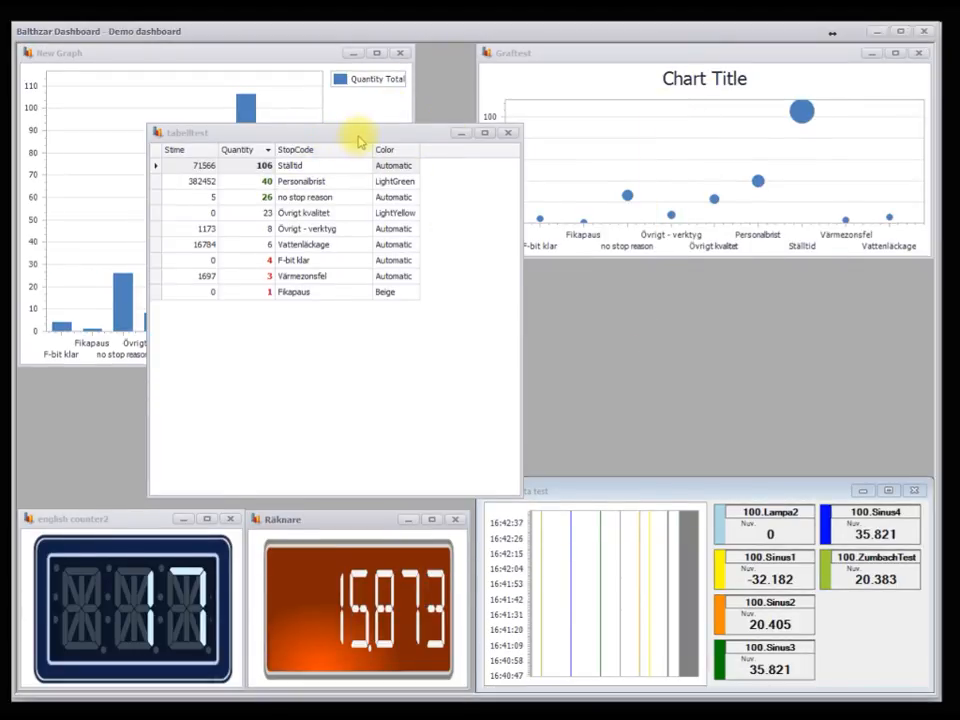
# Step: Fit the tabelltest window between Graftest and Livedata test, and enlarge New Graph to fill the space above the two counters
pyautogui.moveTo(359, 141); pyautogui.dragTo(689, 281)
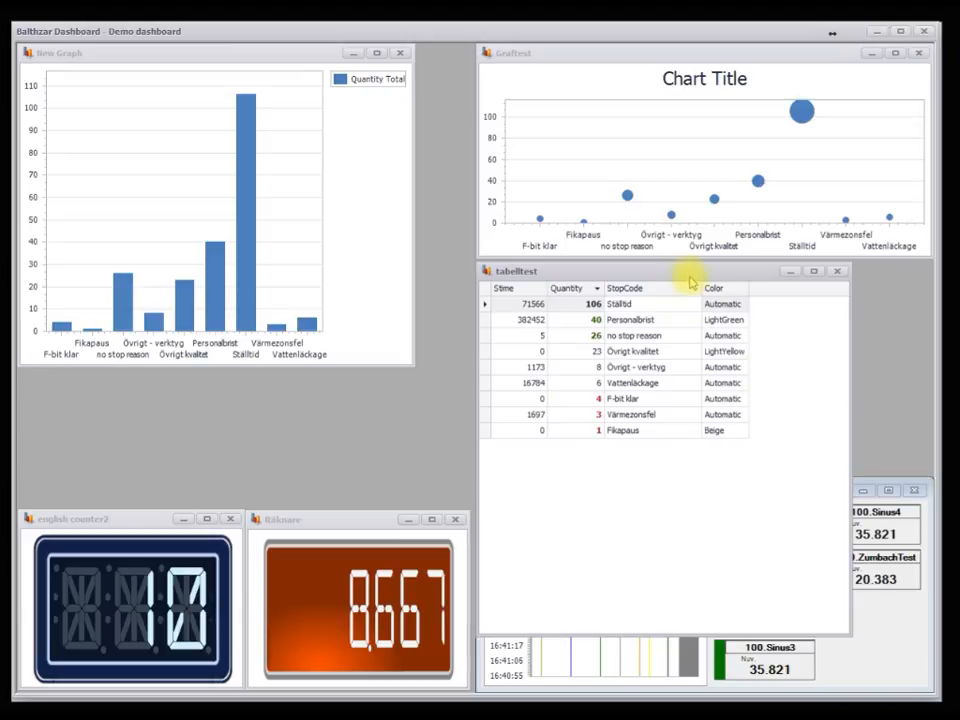
pyautogui.moveTo(848, 636); pyautogui.dragTo(928, 475)
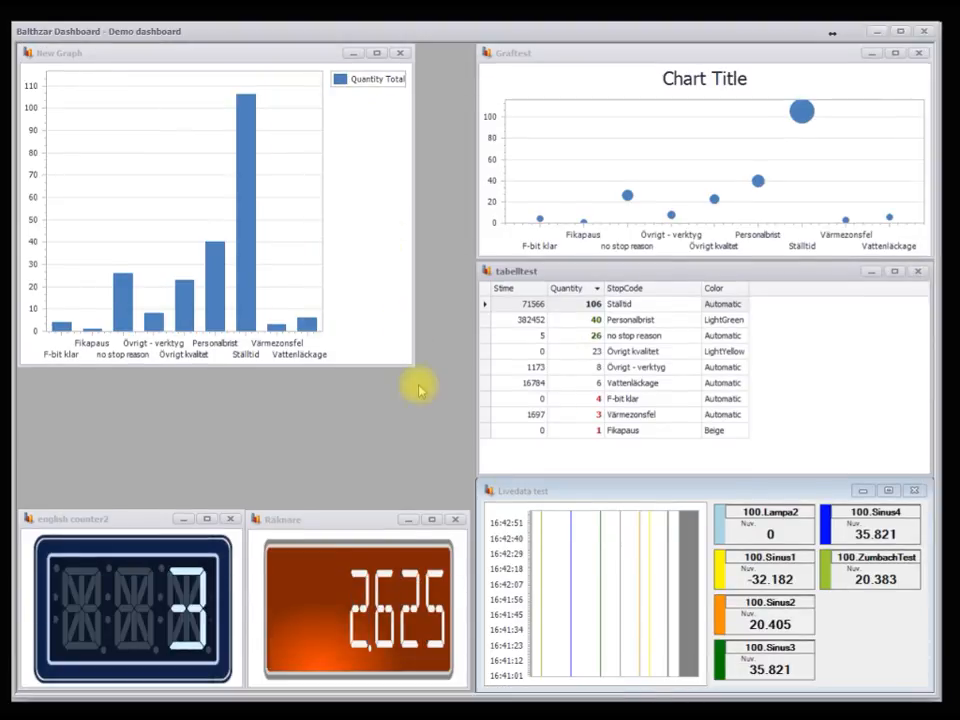
pyautogui.moveTo(410, 365); pyautogui.dragTo(468, 502)
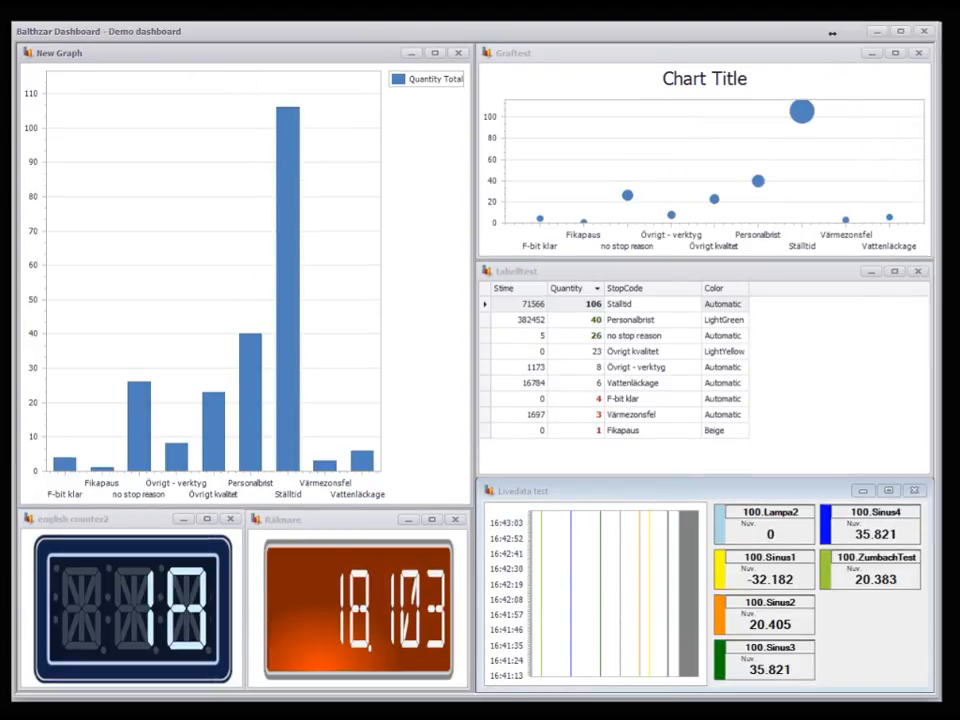
# Step: Save the dashboard's settings with the current window arrangement
pyautogui.click(42, 51)
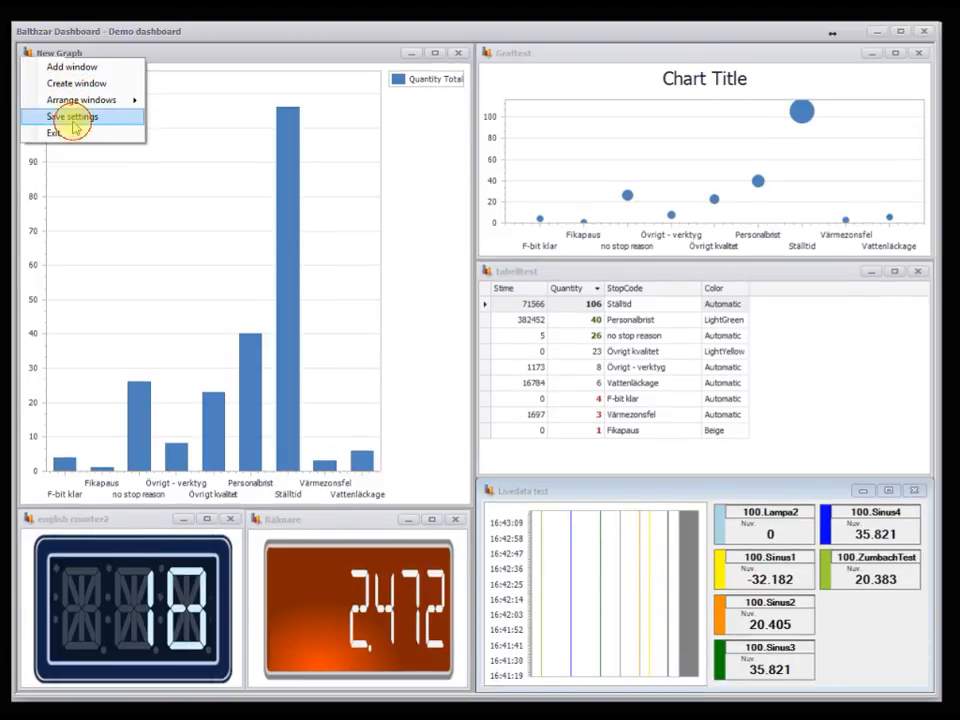
pyautogui.click(73, 120)
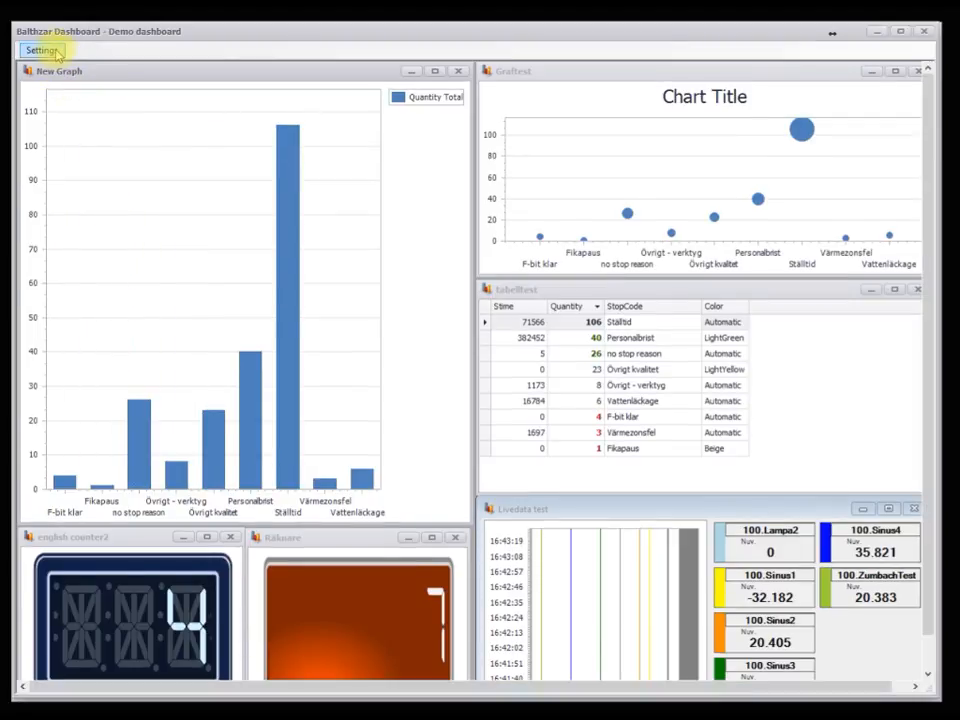
# Step: Open the New Graph object for editing, review its type and SQL-query options, and close the object adder without updating it
pyautogui.click(50, 50)
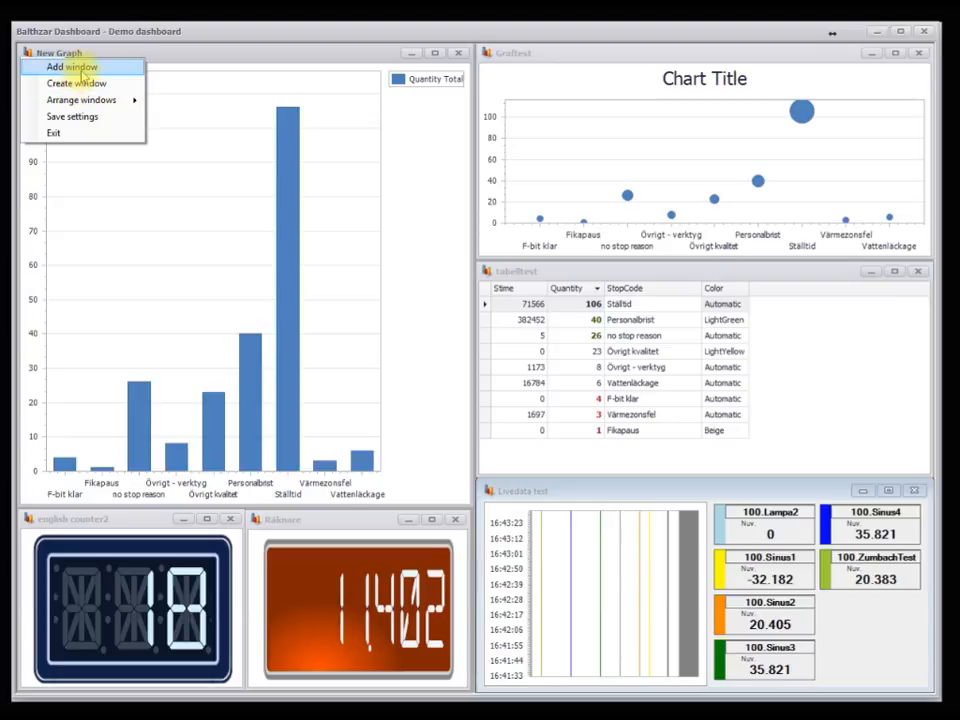
pyautogui.click(62, 84)
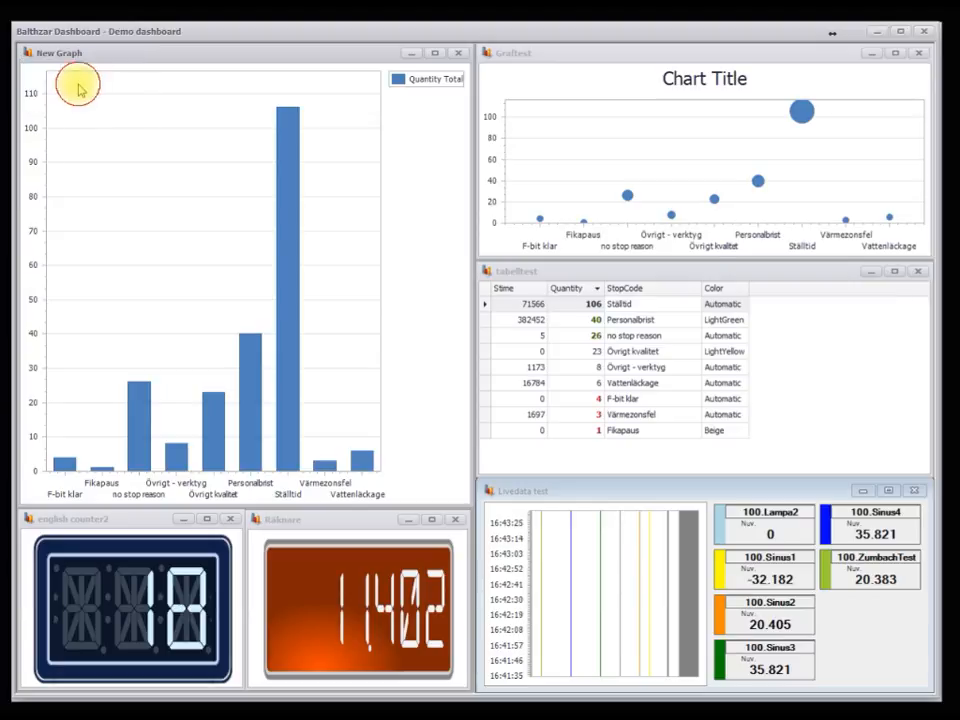
pyautogui.moveTo(42, 52); pyautogui.dragTo(622, 88)
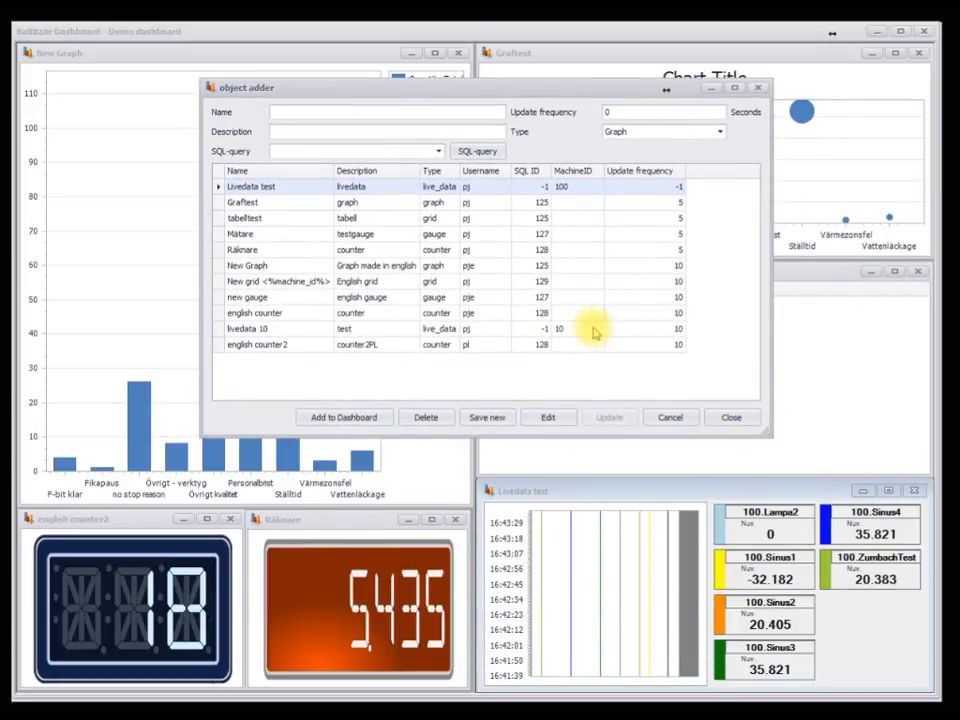
pyautogui.click(375, 265)
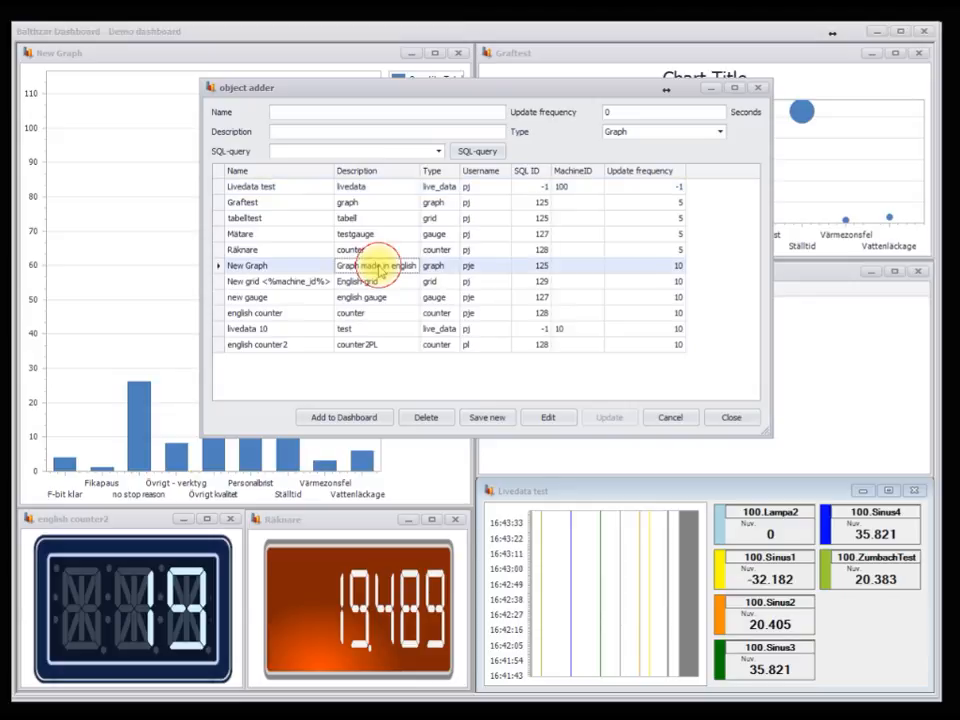
pyautogui.click(546, 418)
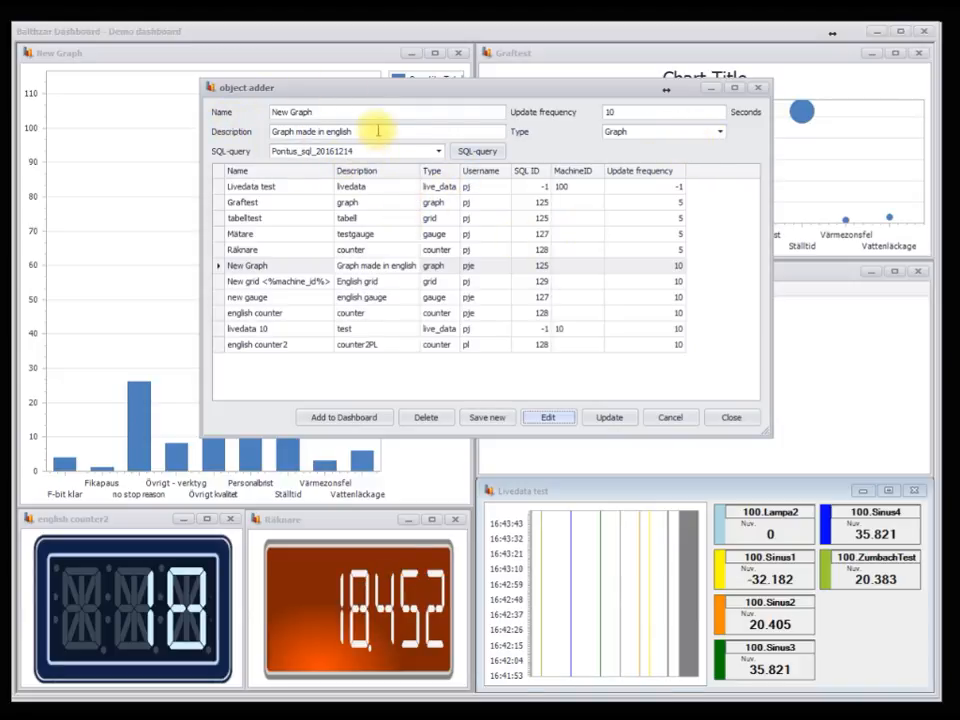
pyautogui.click(661, 136)
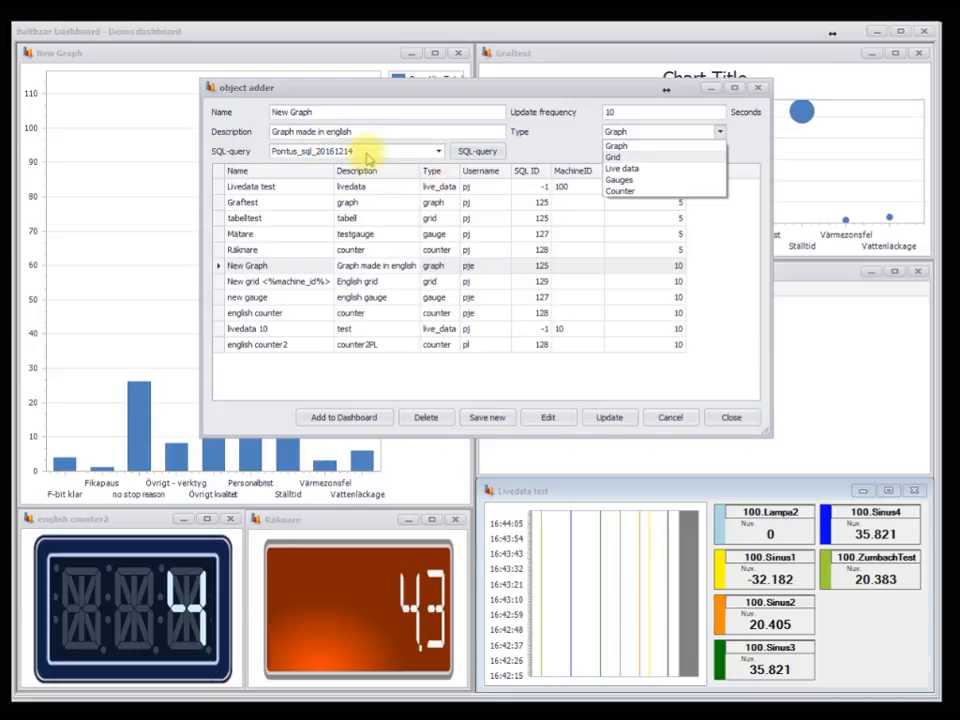
pyautogui.click(439, 151)
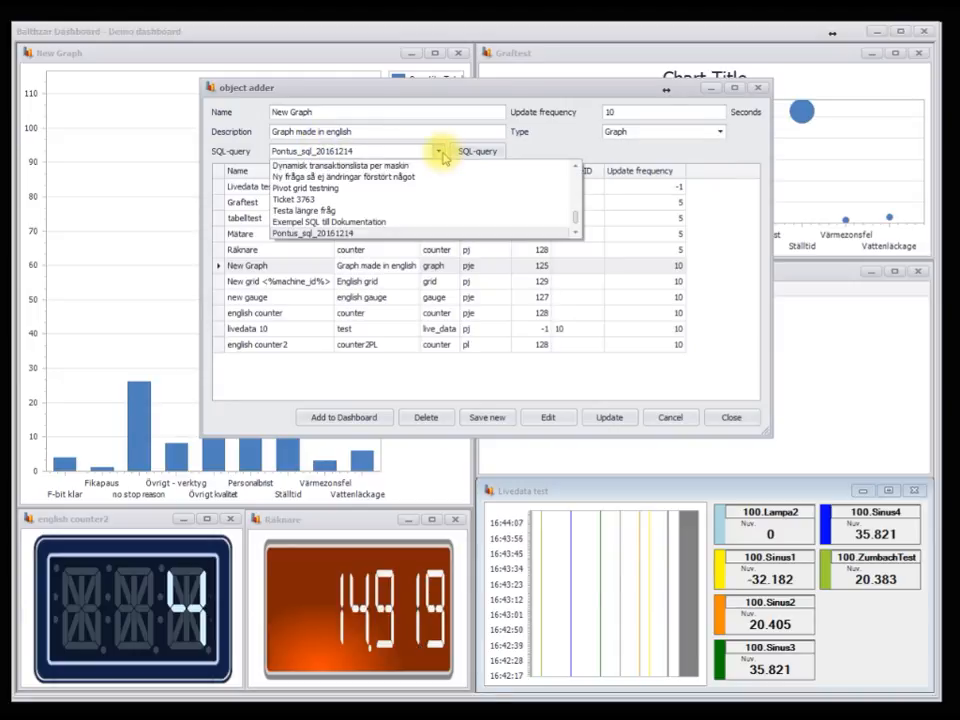
pyautogui.click(442, 154)
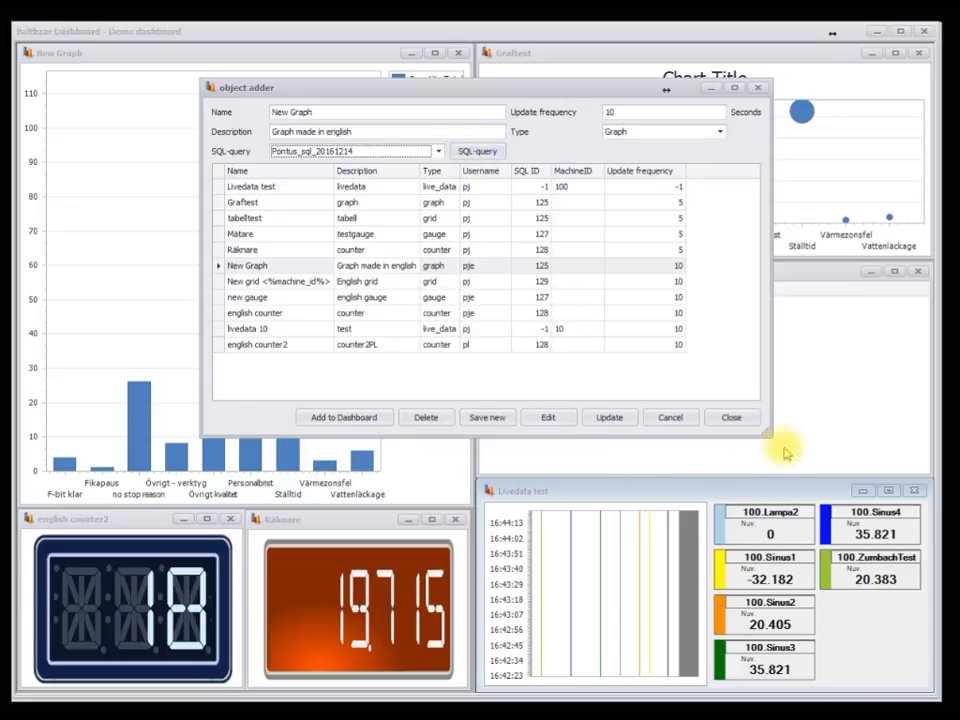
pyautogui.click(739, 421)
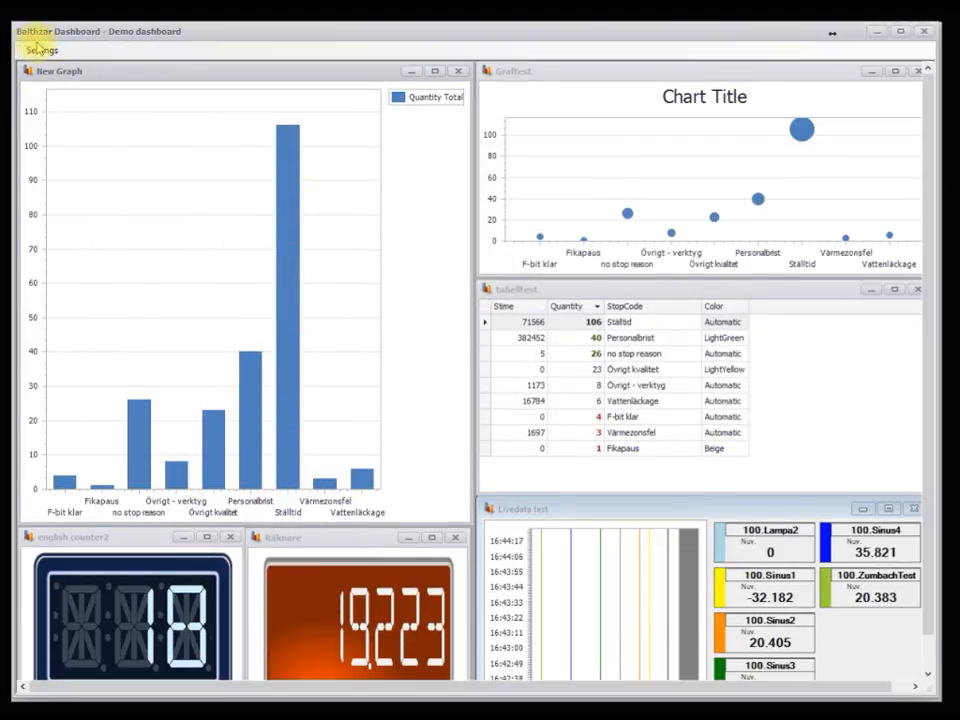
# Step: Add the new gauge object to the dashboard and close the object adder
pyautogui.click(38, 50)
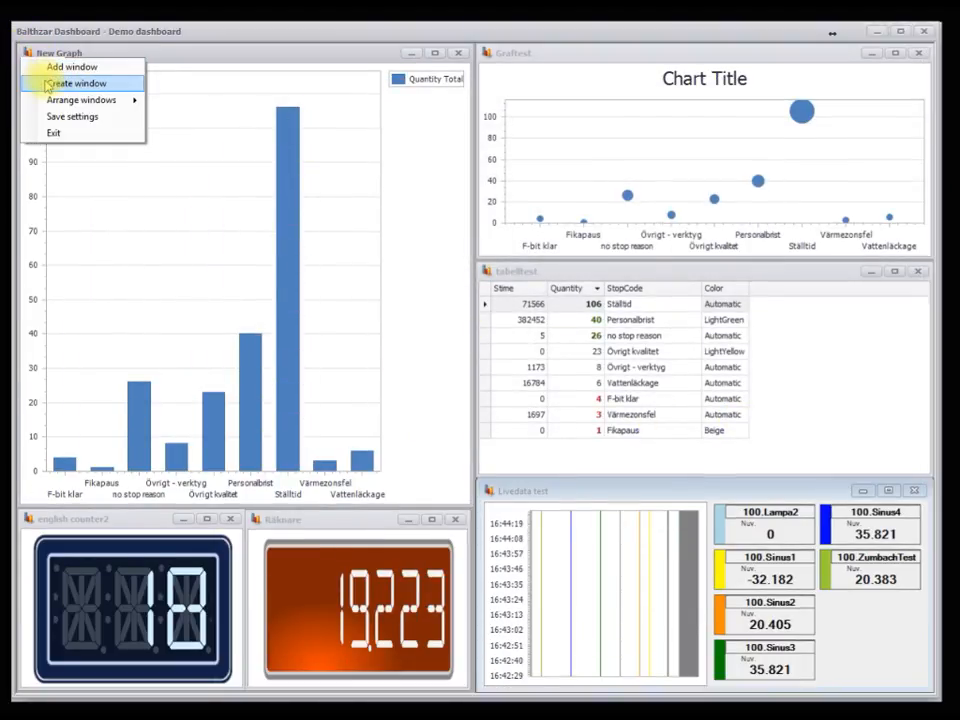
pyautogui.moveTo(55, 99)
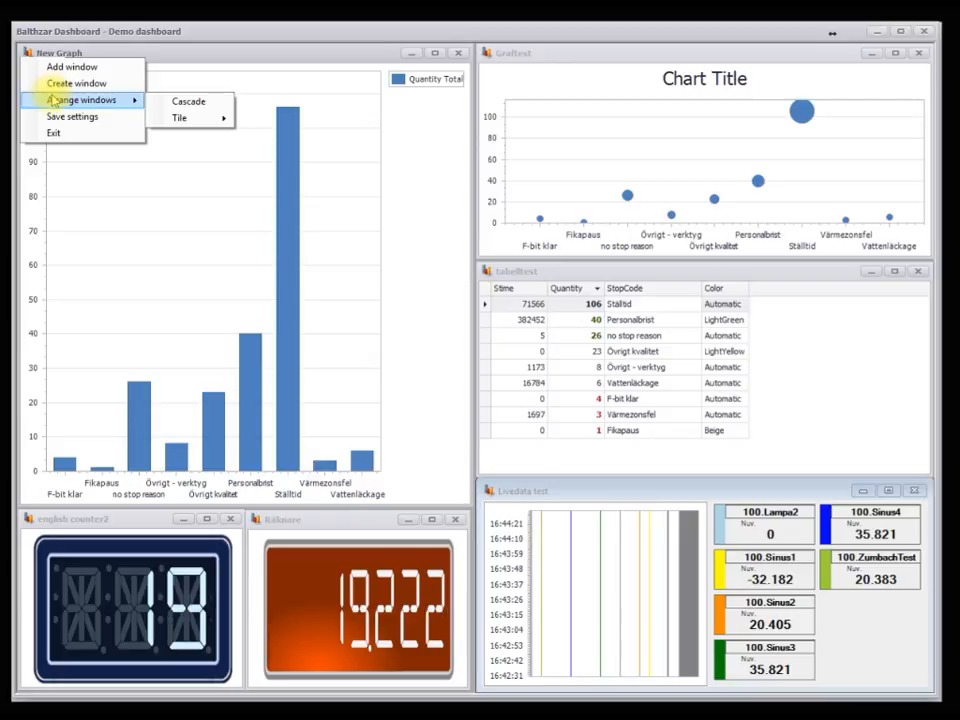
pyautogui.click(57, 83)
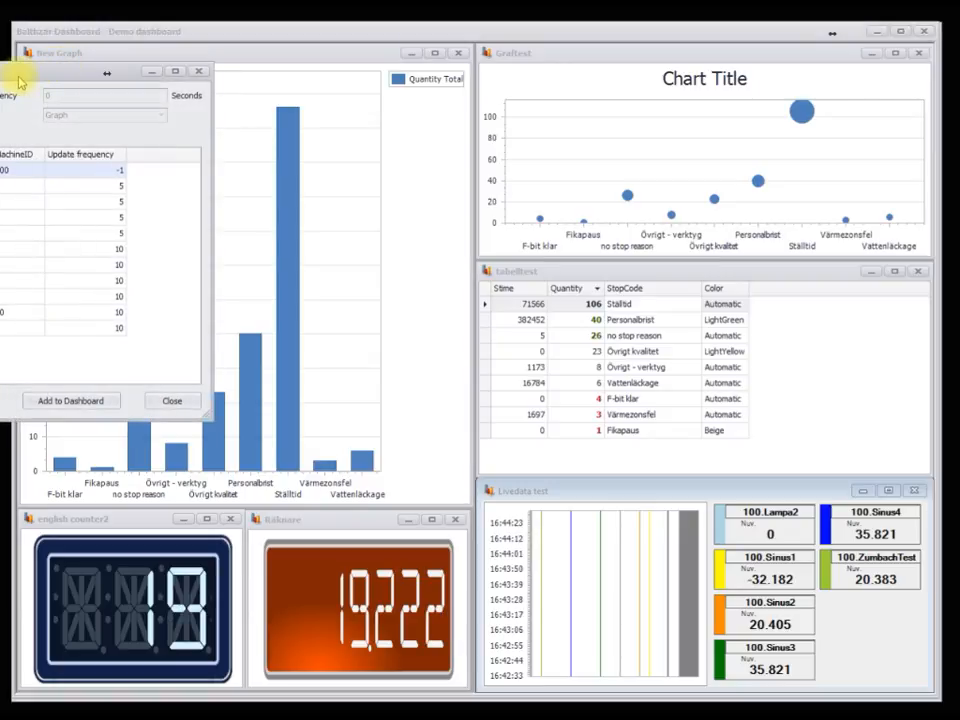
pyautogui.moveTo(20, 82); pyautogui.dragTo(645, 236)
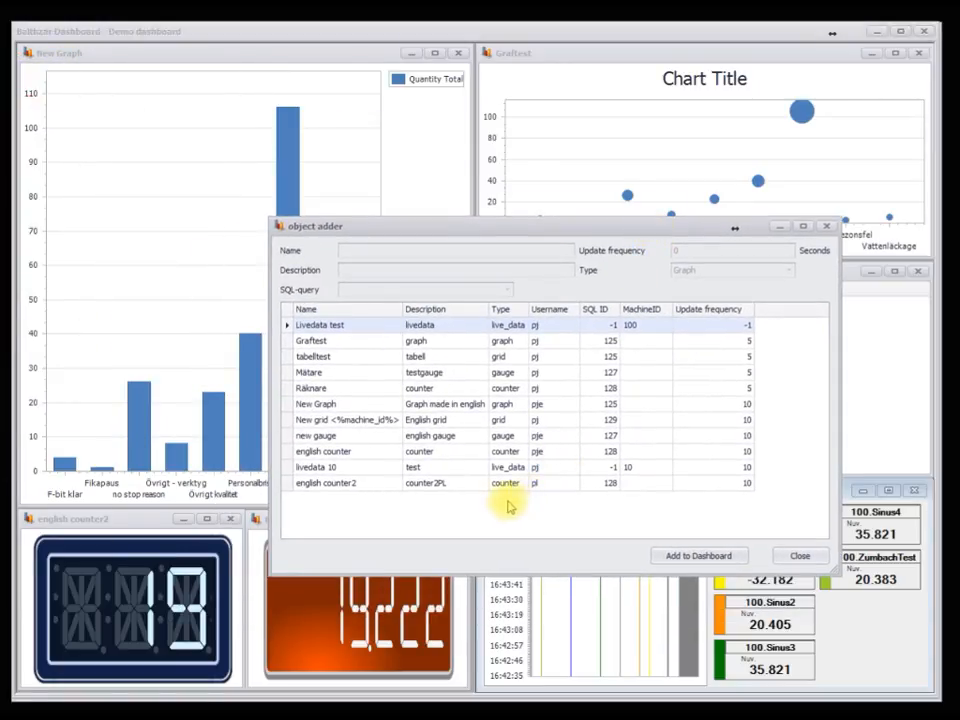
pyautogui.click(440, 437)
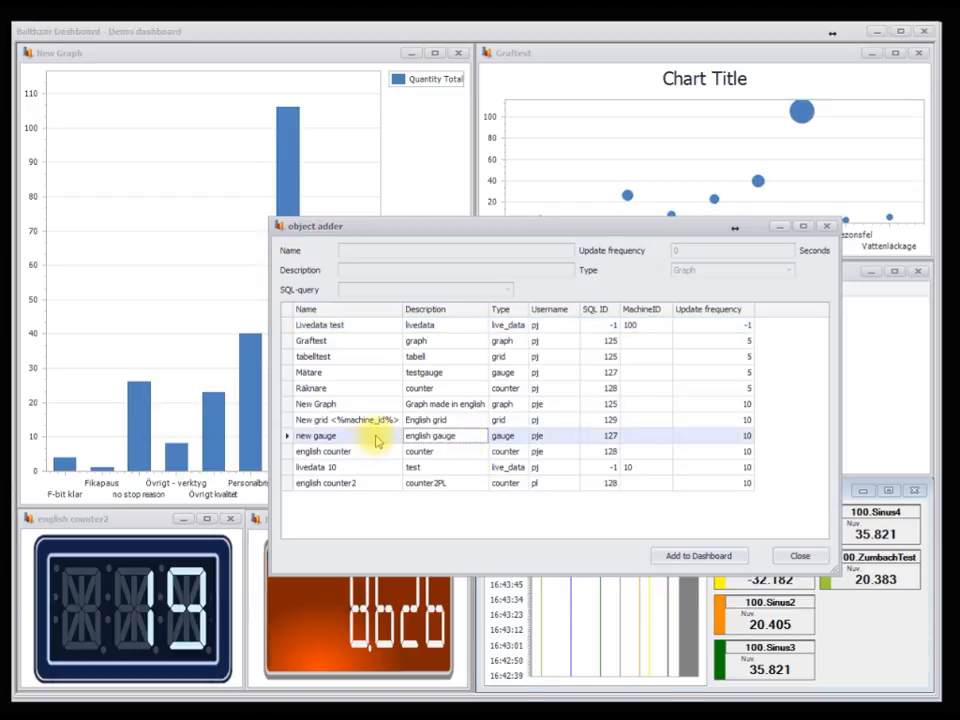
pyautogui.click(700, 556)
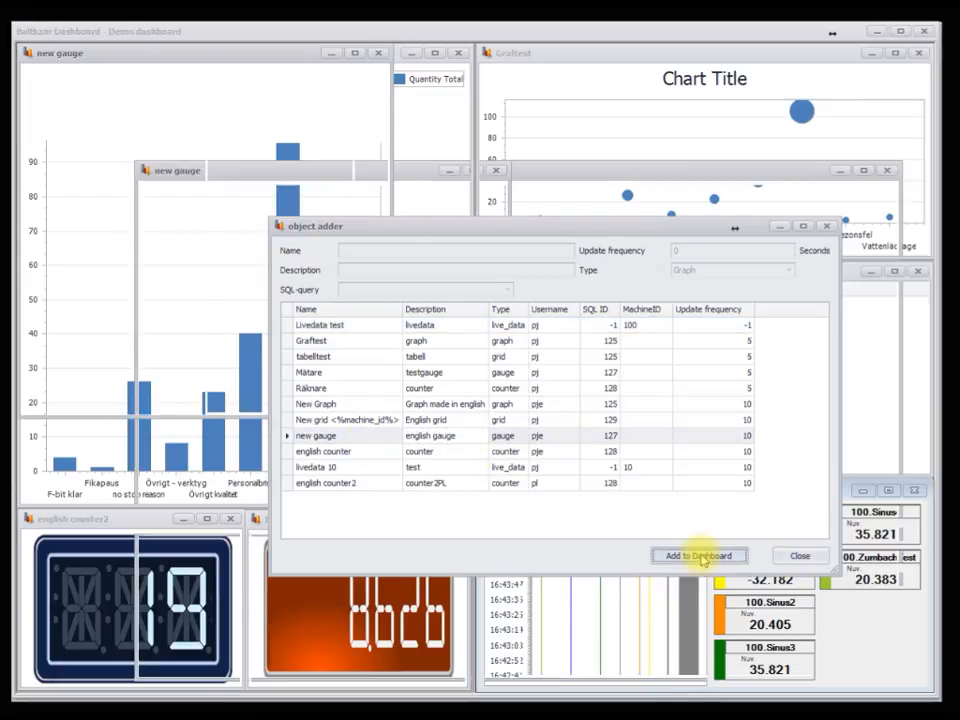
pyautogui.click(828, 228)
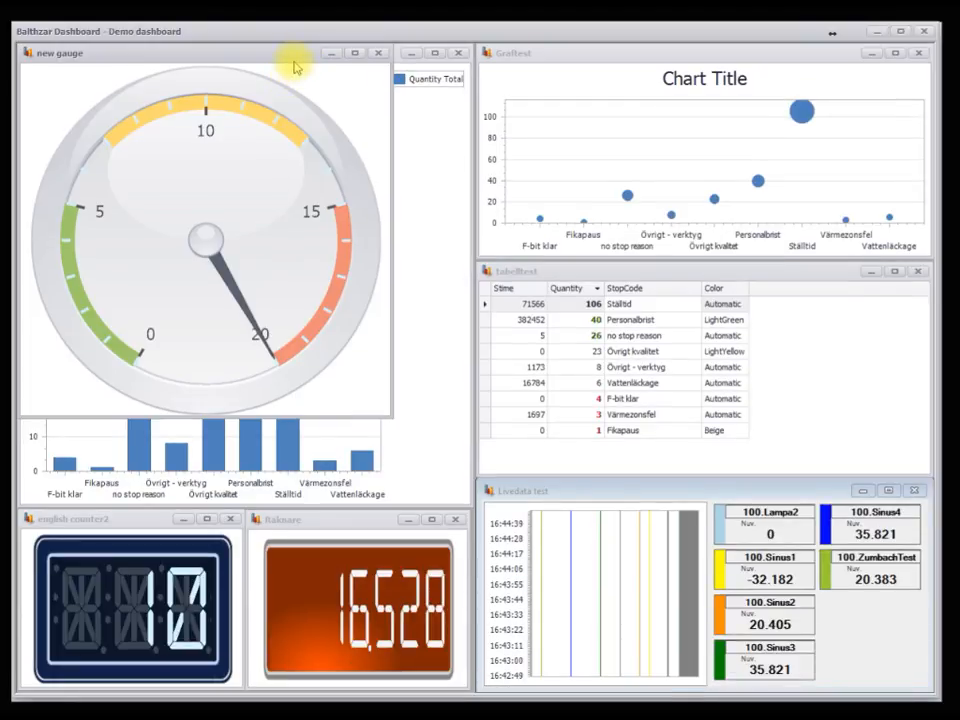
# Step: Shrink the new gauge window to a wide, low shape and place it above New Graph's area, moving New Graph out of the way
pyautogui.moveTo(293, 62); pyautogui.dragTo(317, 166)
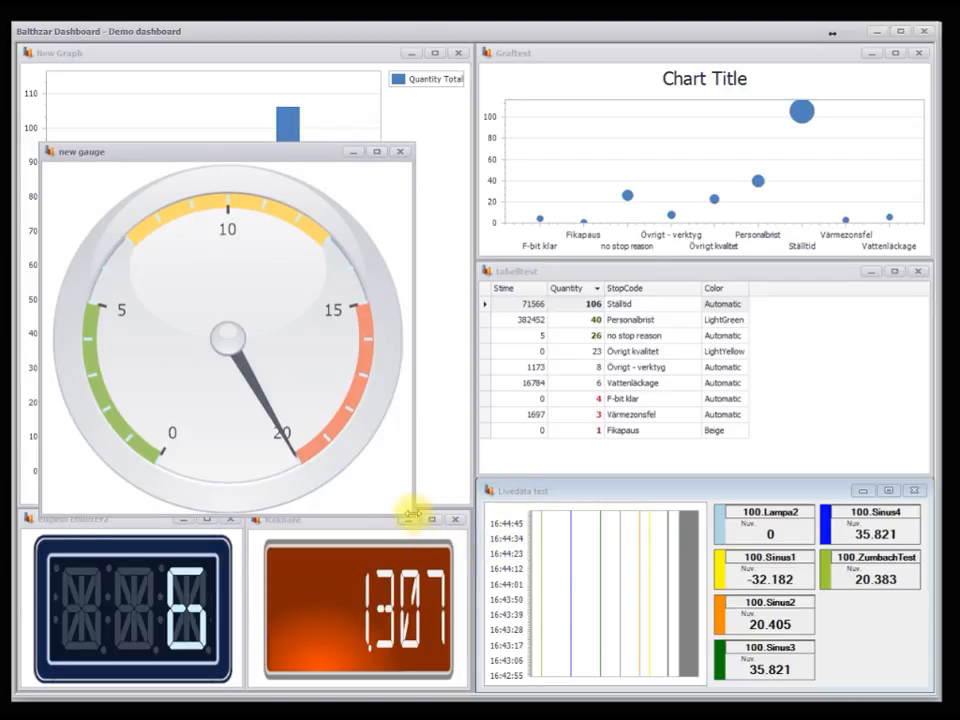
pyautogui.moveTo(409, 514); pyautogui.dragTo(461, 289)
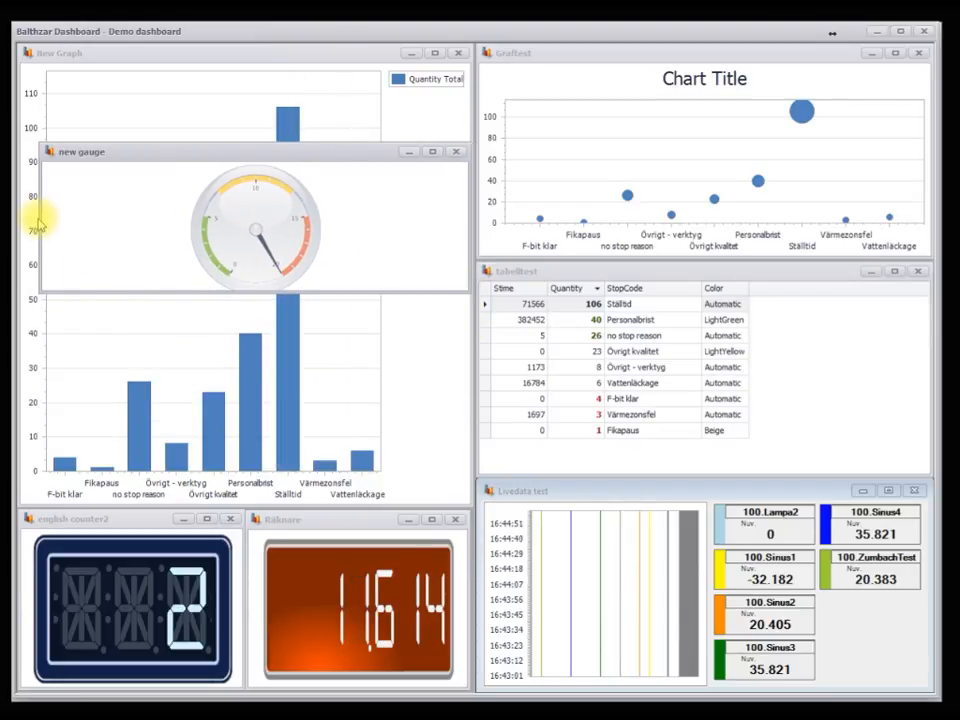
pyautogui.moveTo(42, 222); pyautogui.dragTo(17, 214)
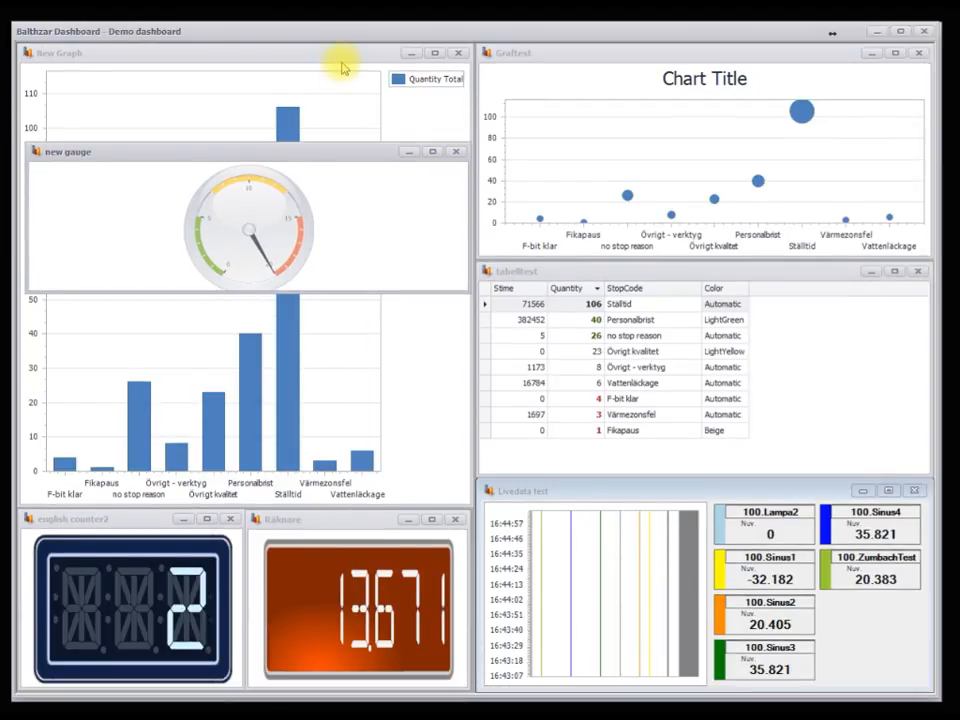
pyautogui.moveTo(341, 66); pyautogui.dragTo(695, 230)
pyautogui.moveTo(306, 154); pyautogui.dragTo(297, 60)
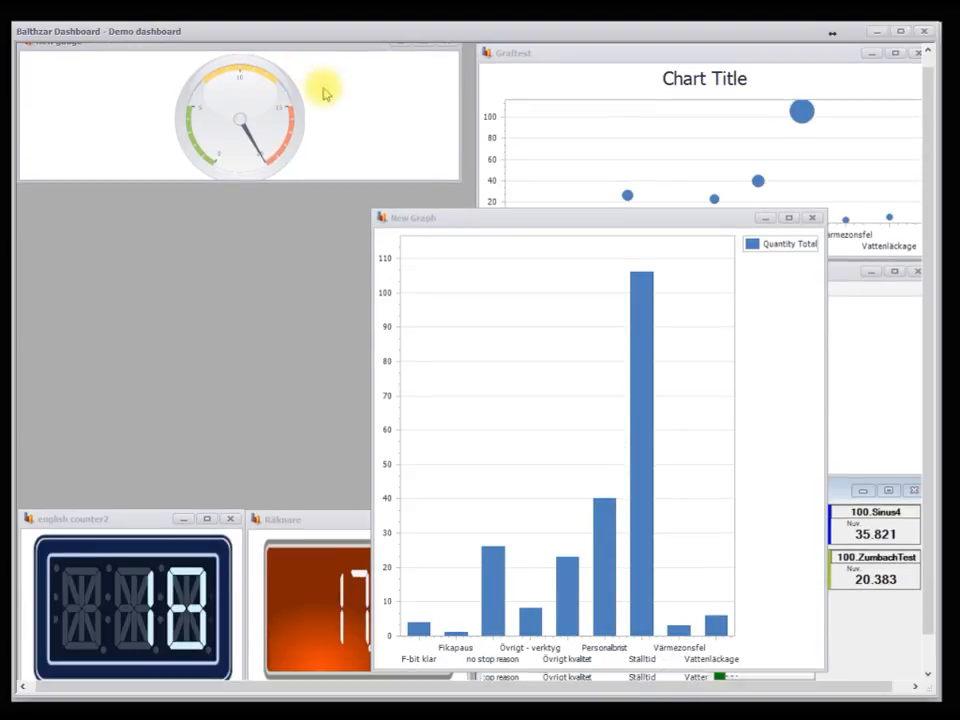
# Step: Fit the New Graph window between the gauge and the two counters, and widen both windows to fill the space beside Graftest
pyautogui.moveTo(514, 224); pyautogui.dragTo(163, 201)
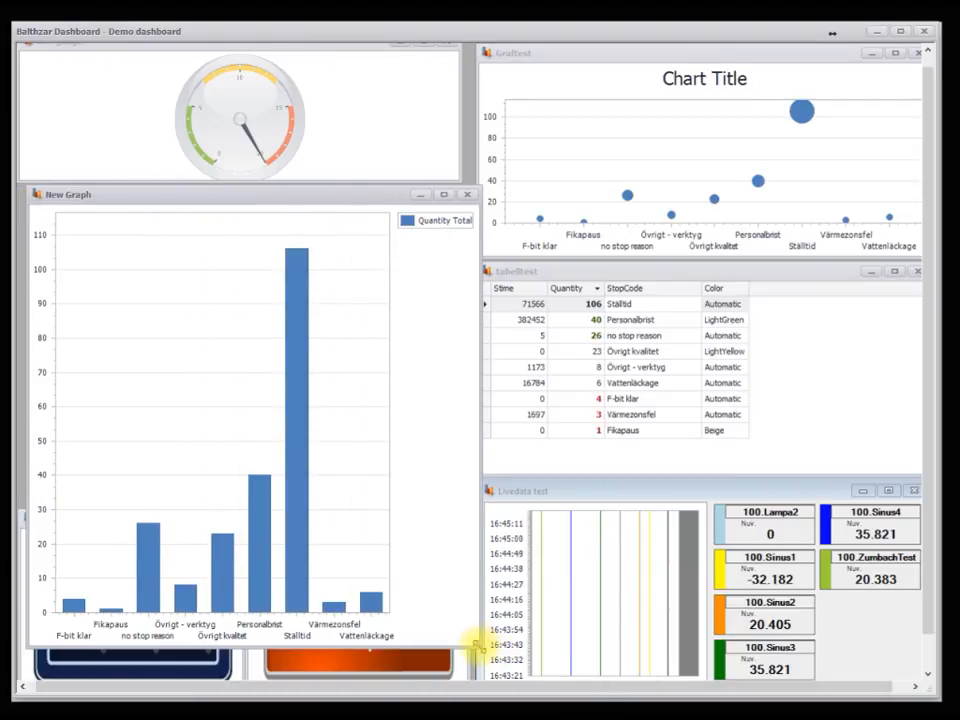
pyautogui.moveTo(476, 645); pyautogui.dragTo(463, 510)
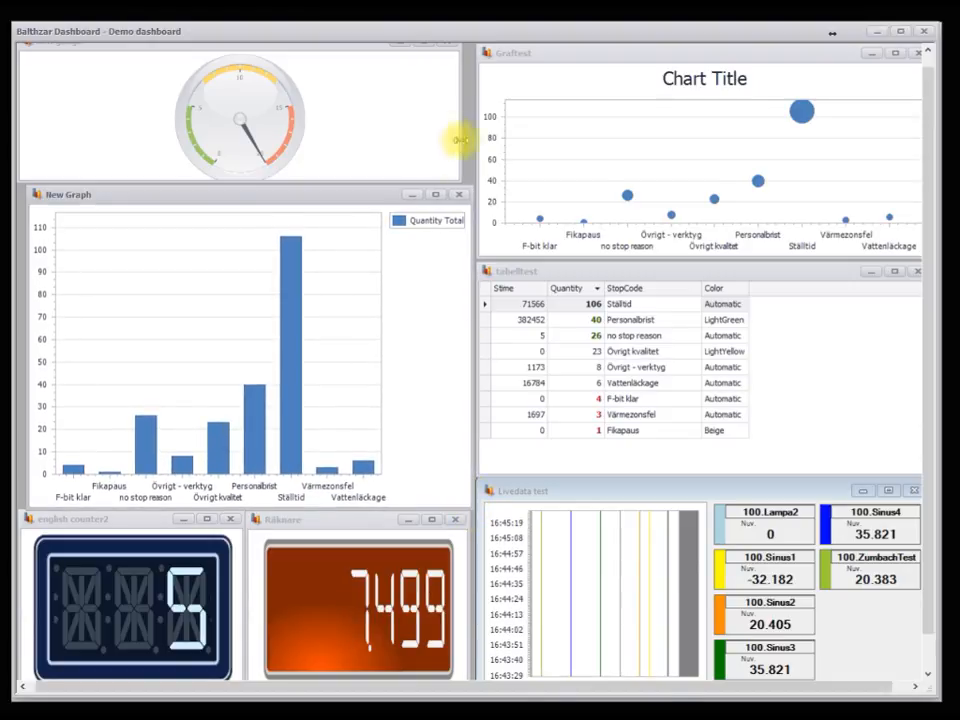
pyautogui.moveTo(456, 184); pyautogui.dragTo(474, 182)
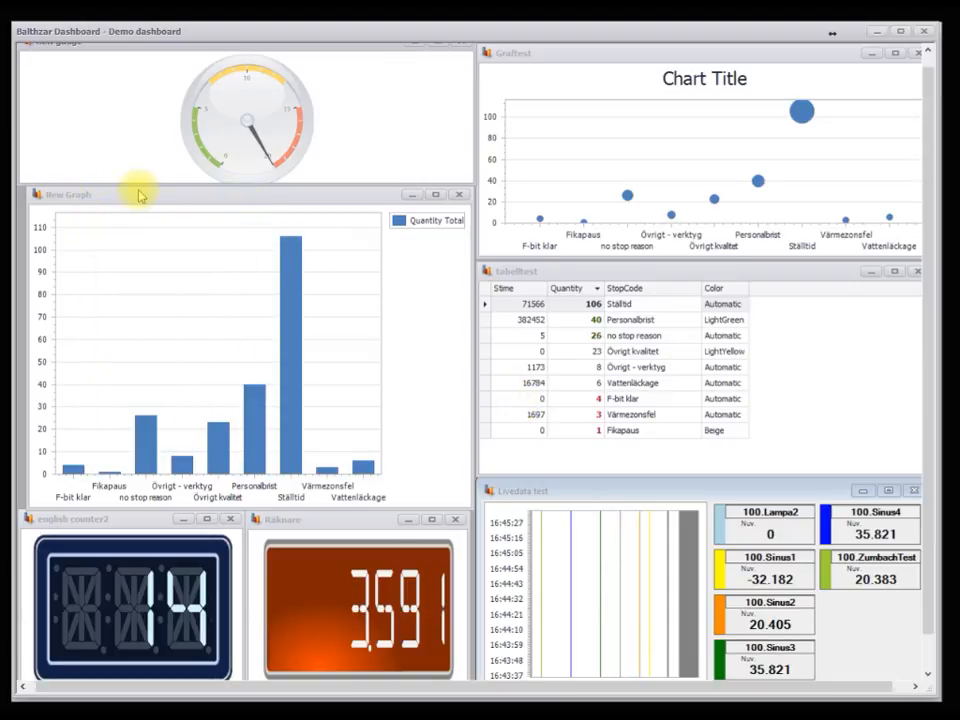
pyautogui.moveTo(140, 198); pyautogui.dragTo(132, 199)
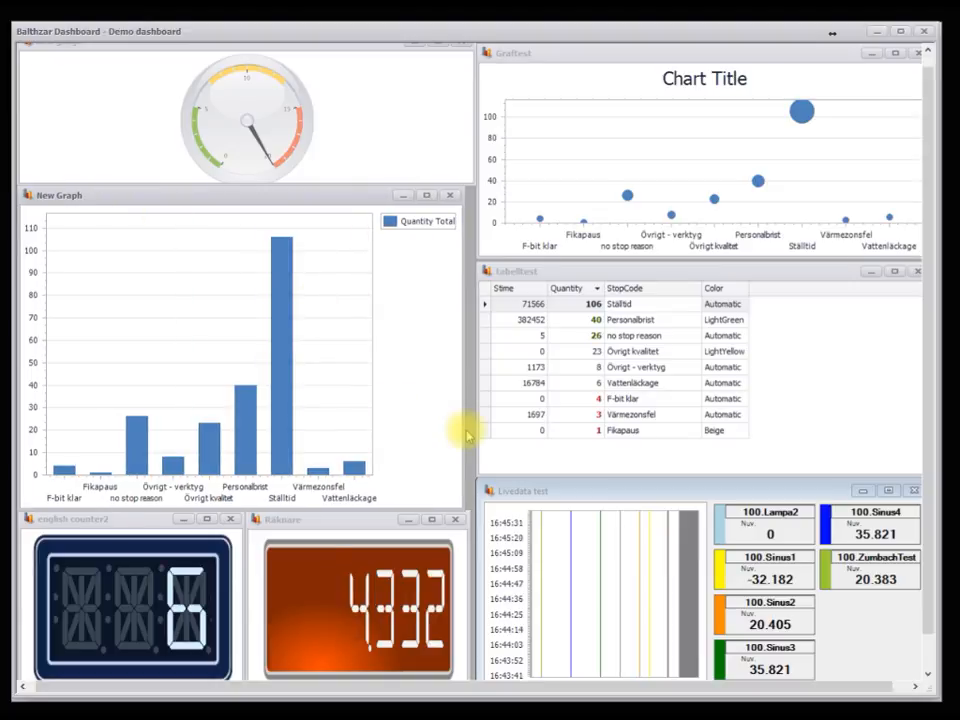
pyautogui.moveTo(465, 425); pyautogui.dragTo(476, 422)
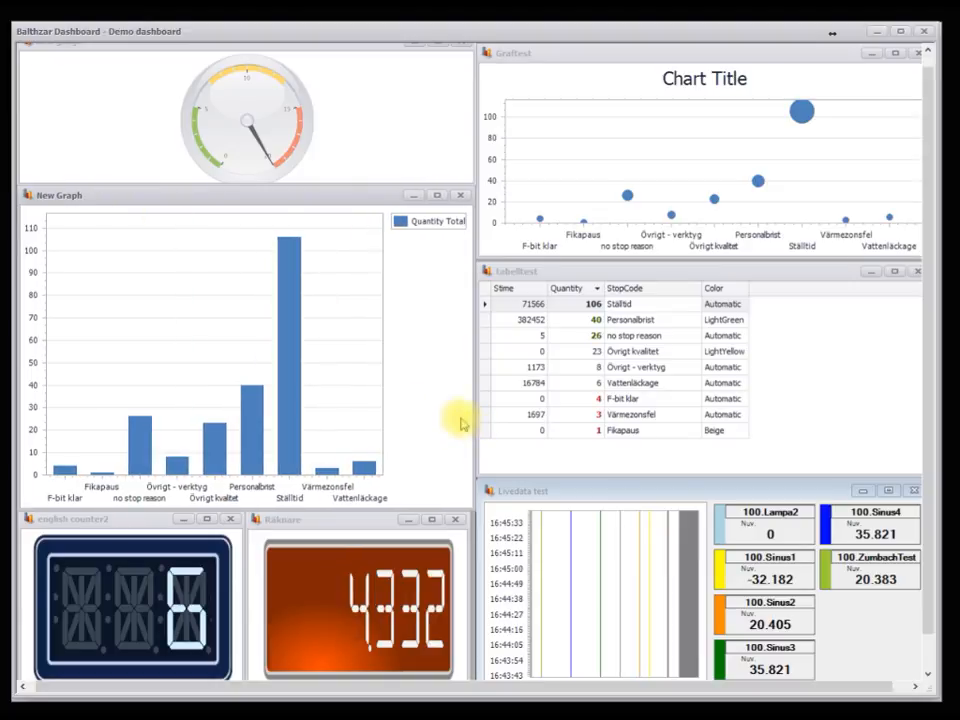
pyautogui.click(284, 396)
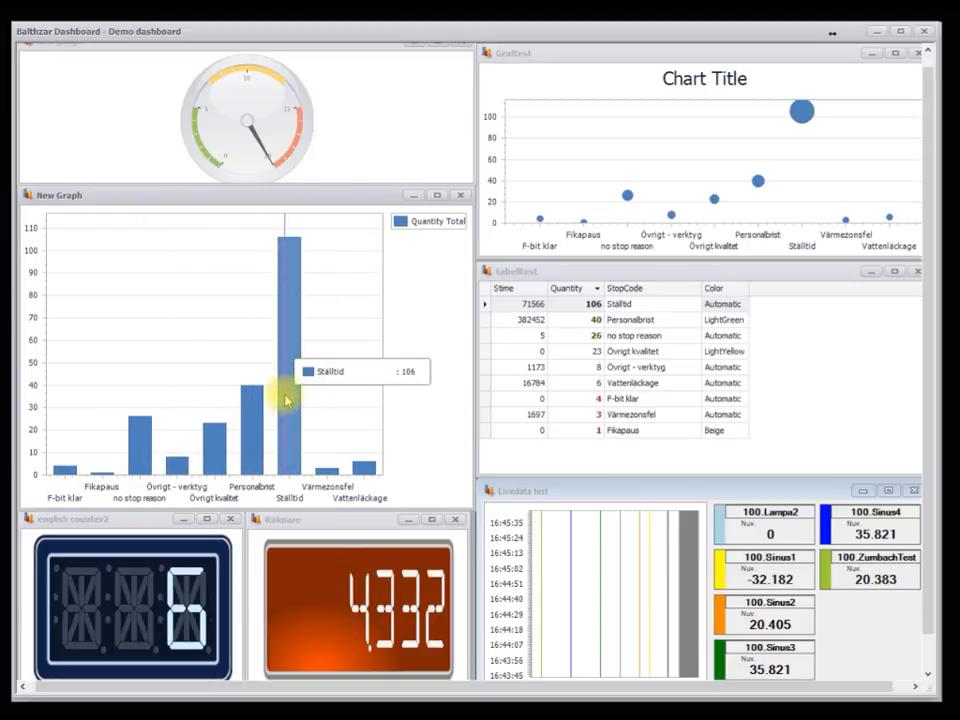
pyautogui.click(174, 103)
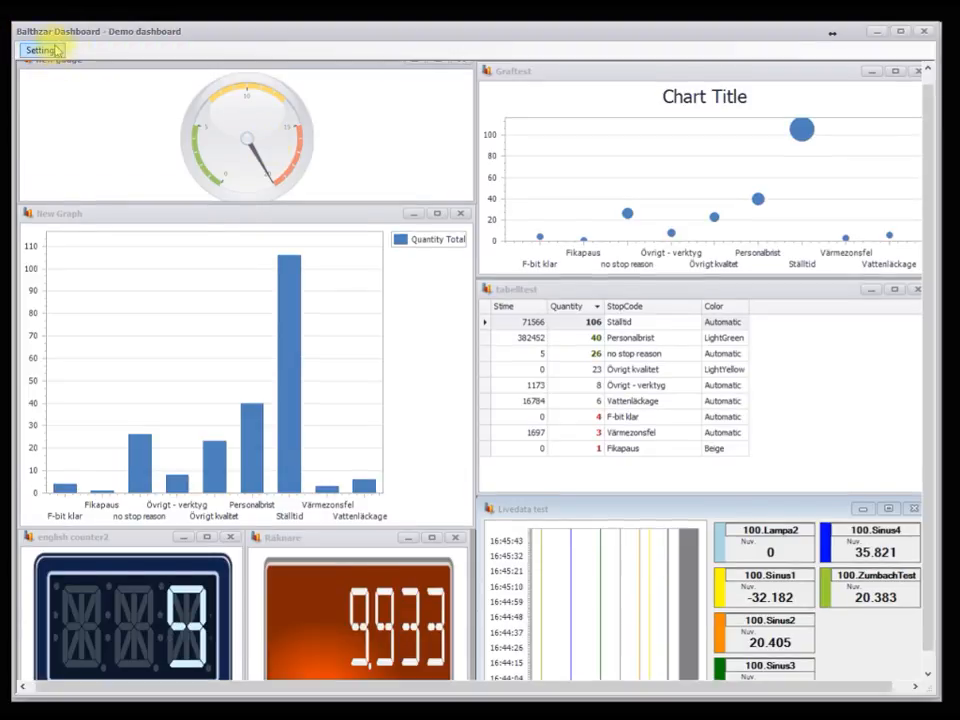
# Step: Open the object adder, look over the list of available objects, and close it without adding anything
pyautogui.click(43, 50)
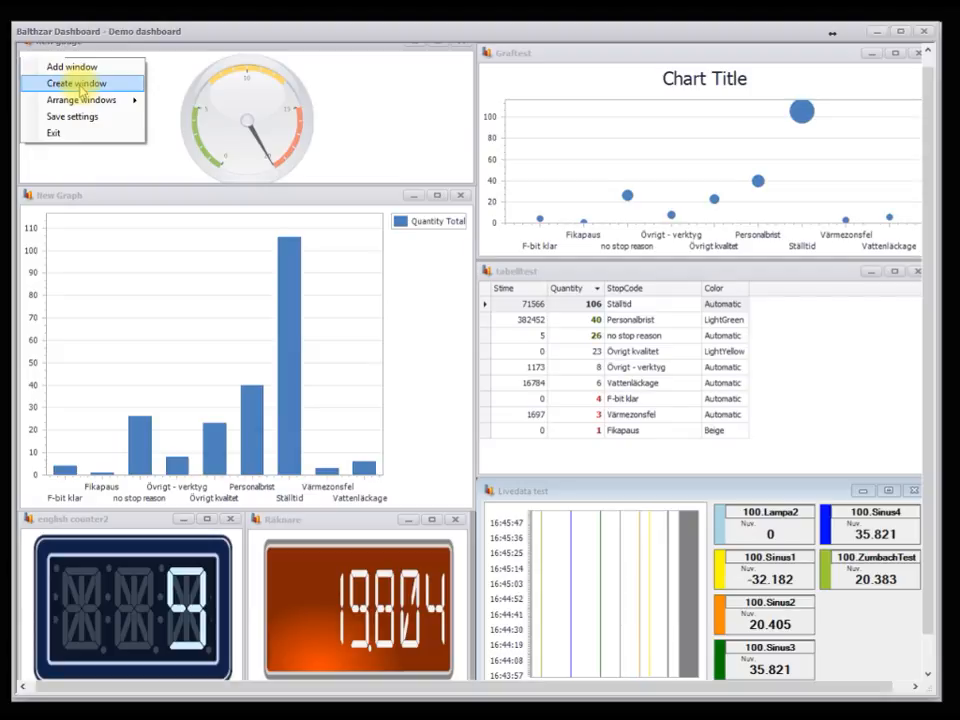
pyautogui.click(78, 85)
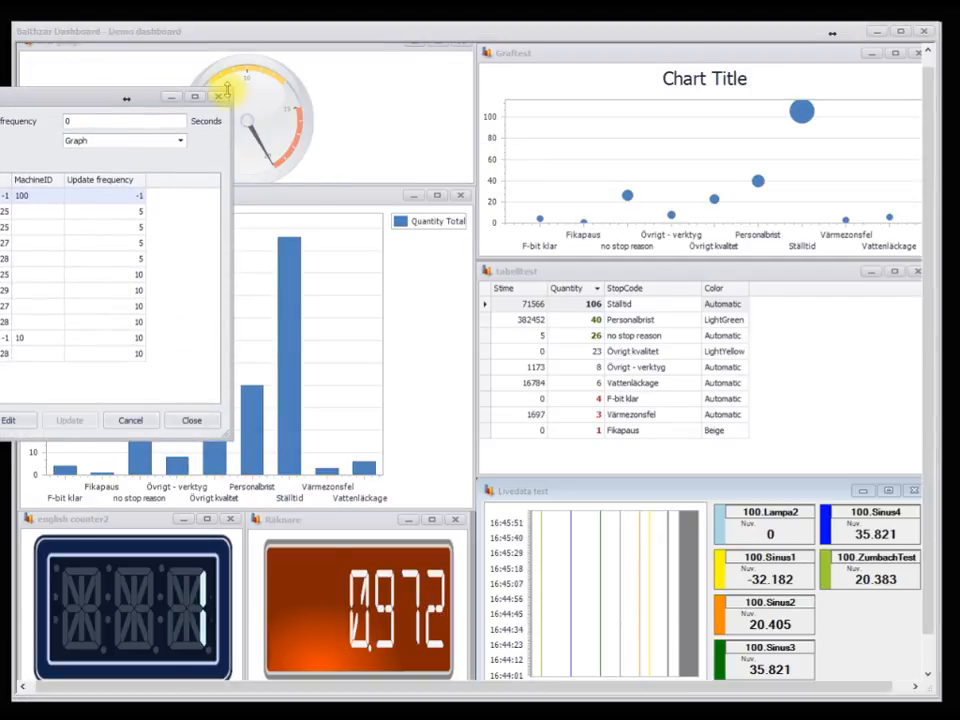
pyautogui.moveTo(25, 90); pyautogui.dragTo(514, 101)
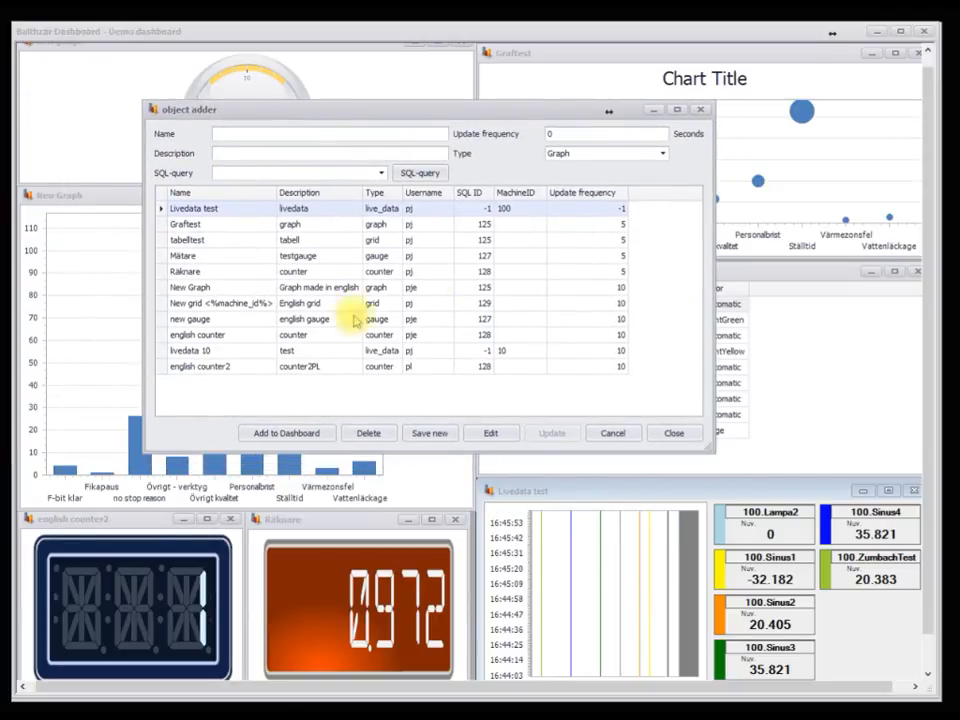
pyautogui.click(243, 226)
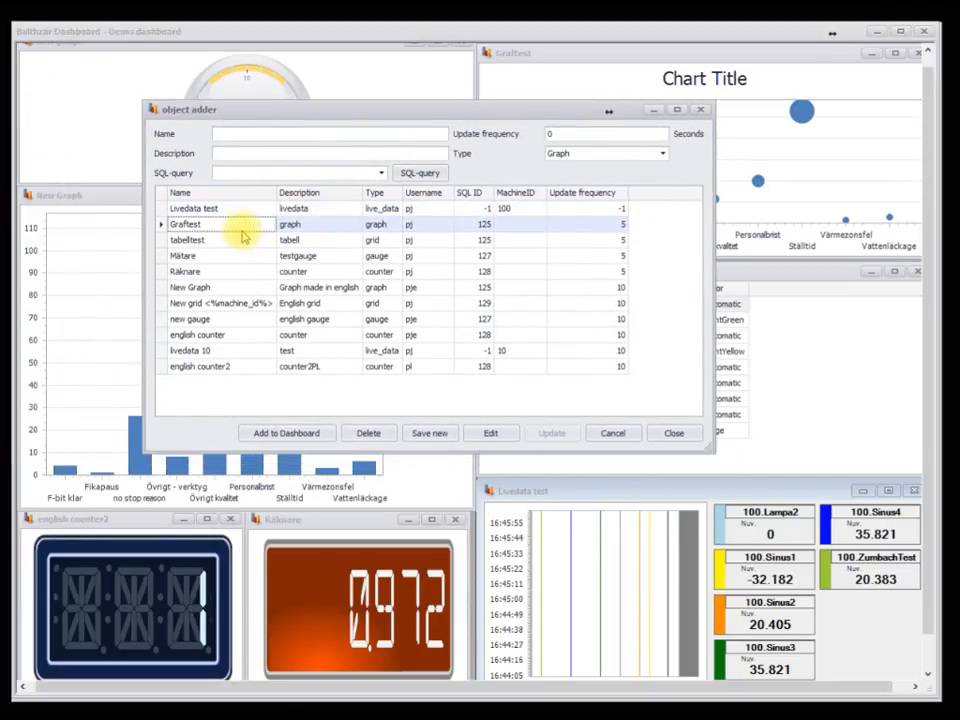
pyautogui.click(613, 437)
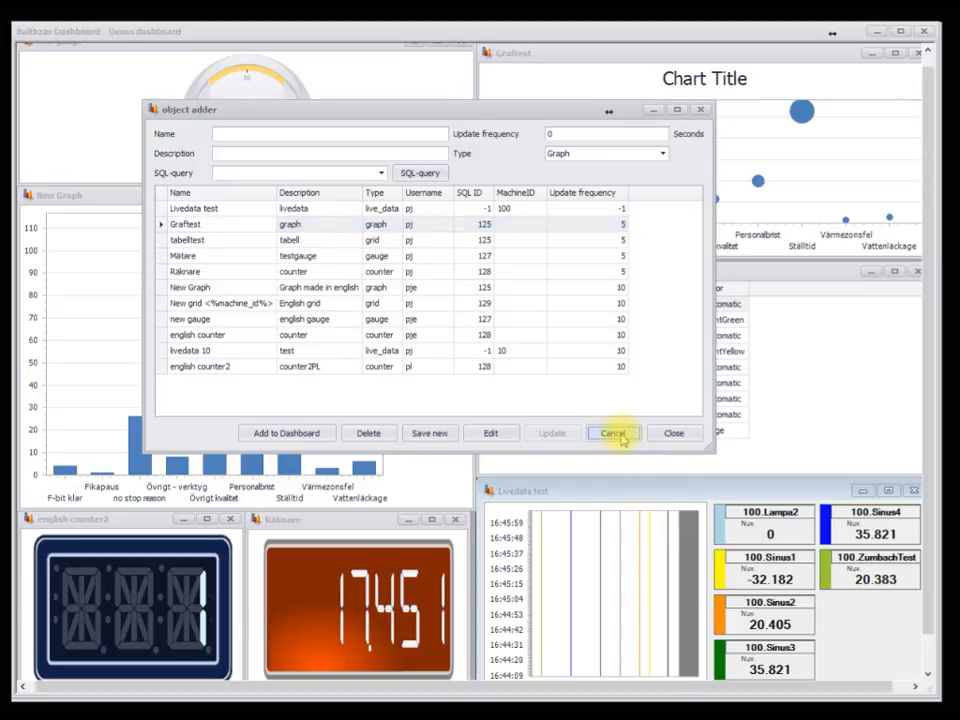
pyautogui.click(675, 435)
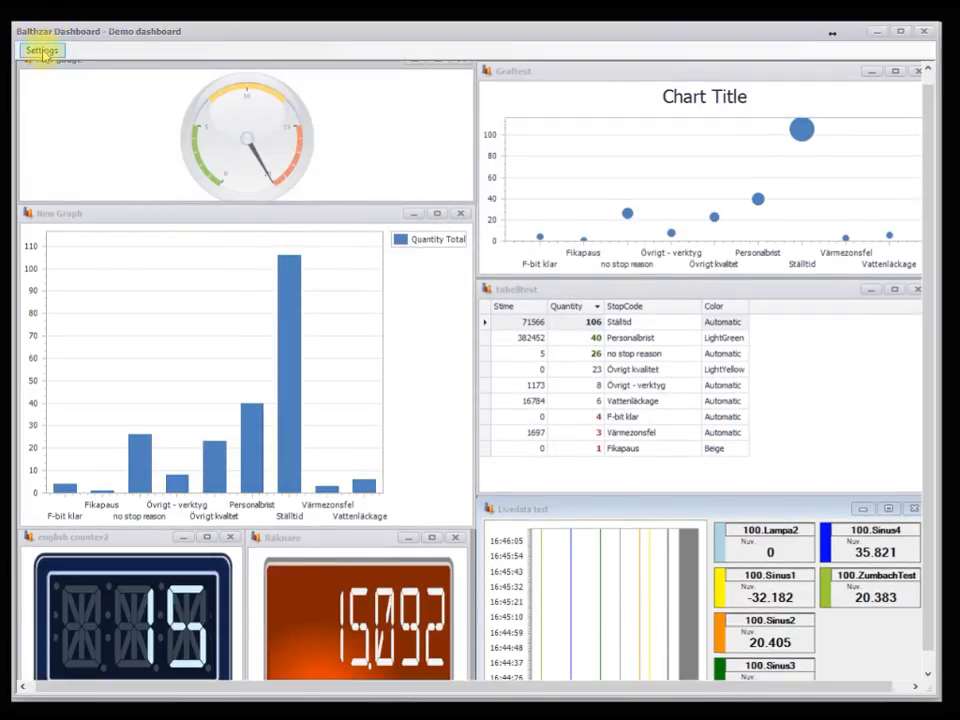
# Step: Save the dashboard's settings, then close the dashboard and the Edit dashboard dialog
pyautogui.click(37, 45)
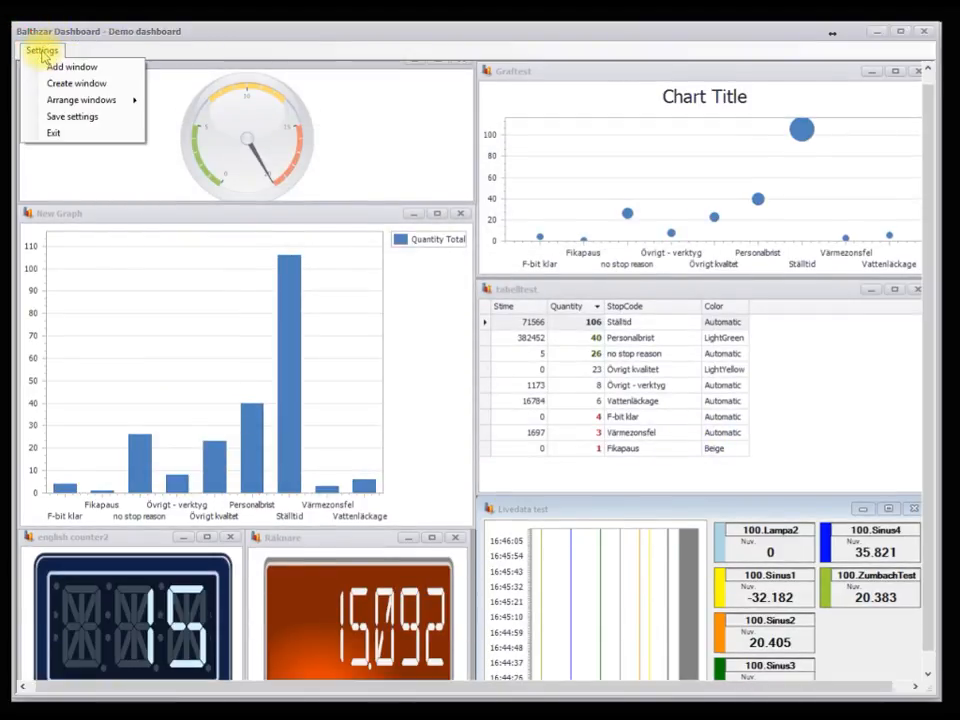
pyautogui.click(71, 117)
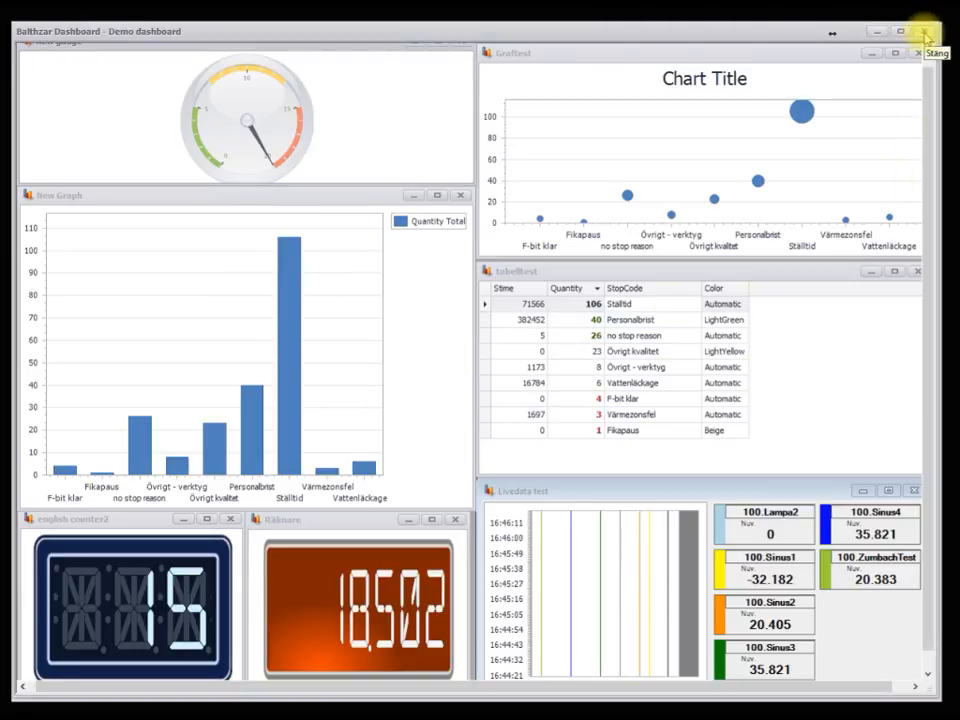
pyautogui.click(925, 36)
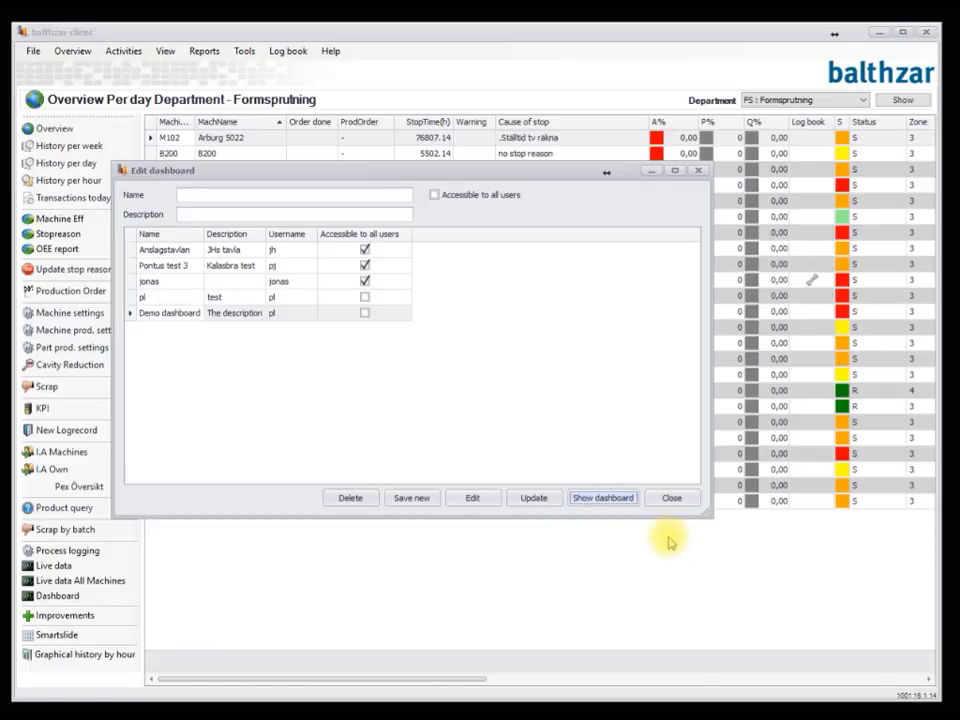
pyautogui.click(674, 498)
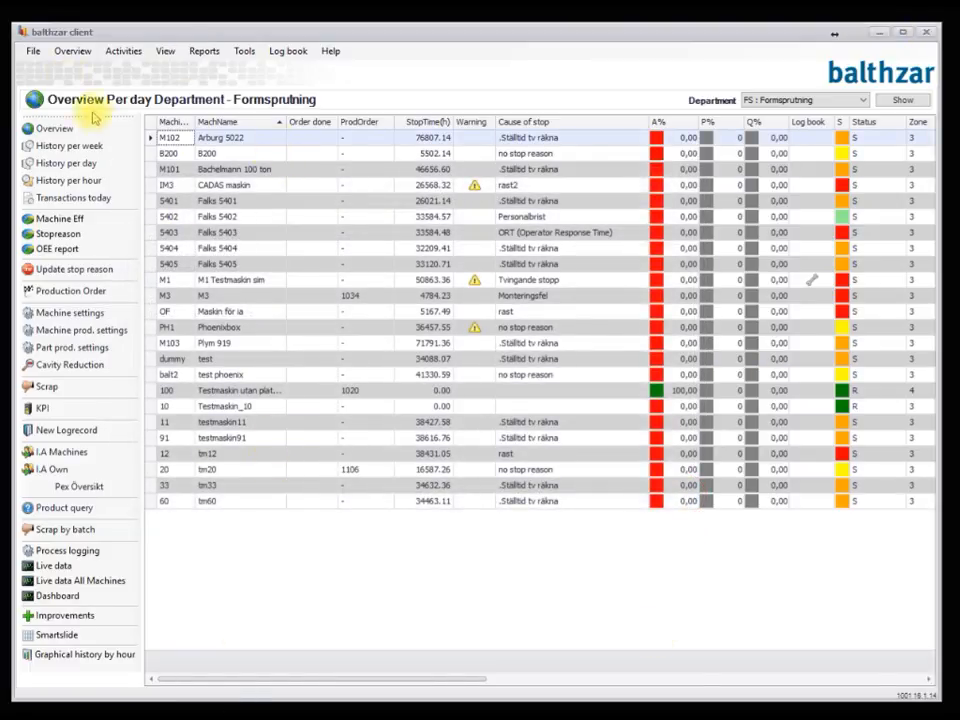
# Step: Open Demo dashboard directly from the list of dashboards to check its saved layout, and exit it
pyautogui.click(94, 596)
pyautogui.click(75, 596)
pyautogui.click(72, 596)
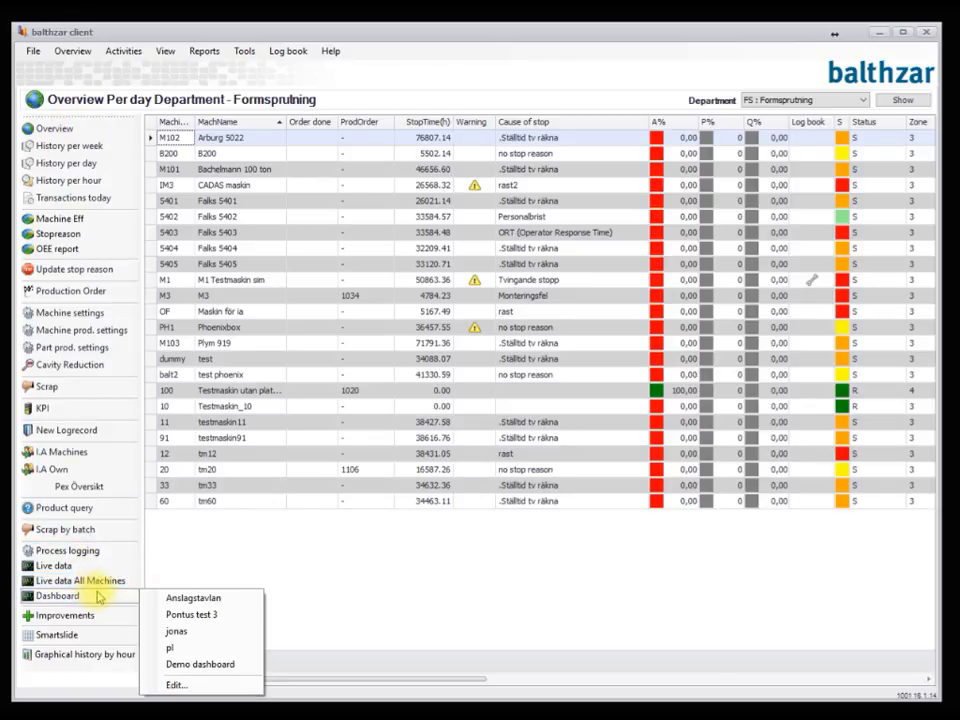
pyautogui.click(187, 668)
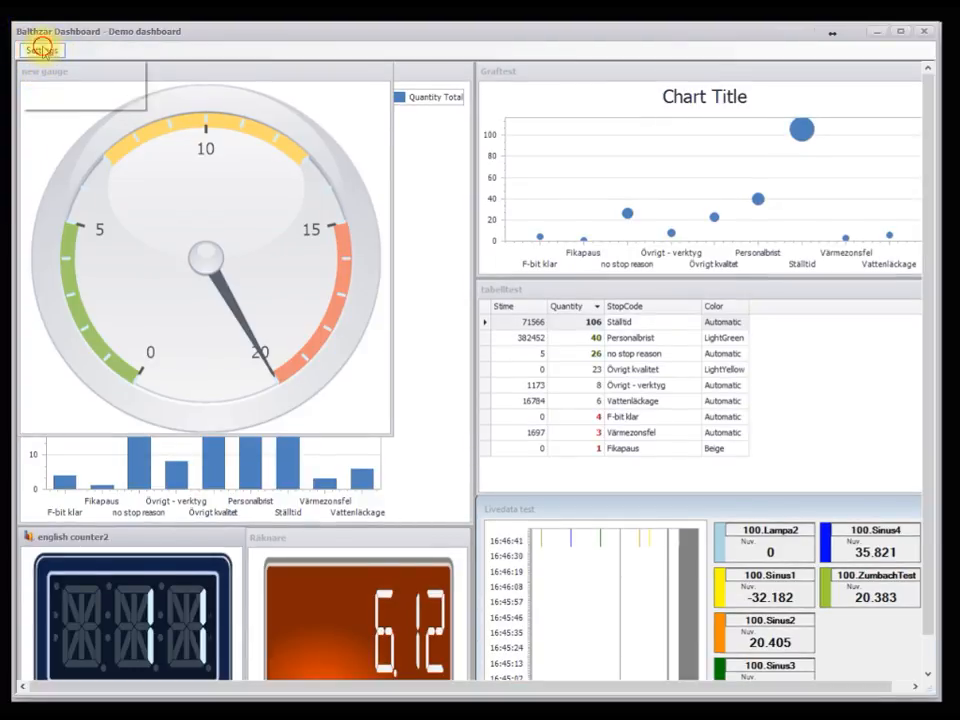
pyautogui.click(42, 50)
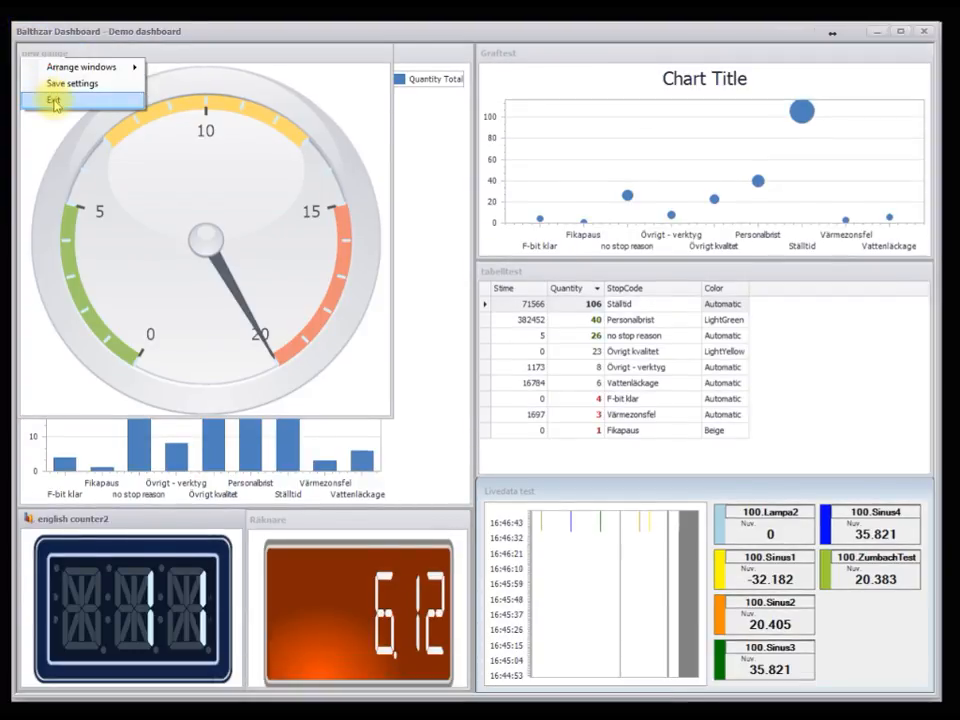
pyautogui.click(53, 99)
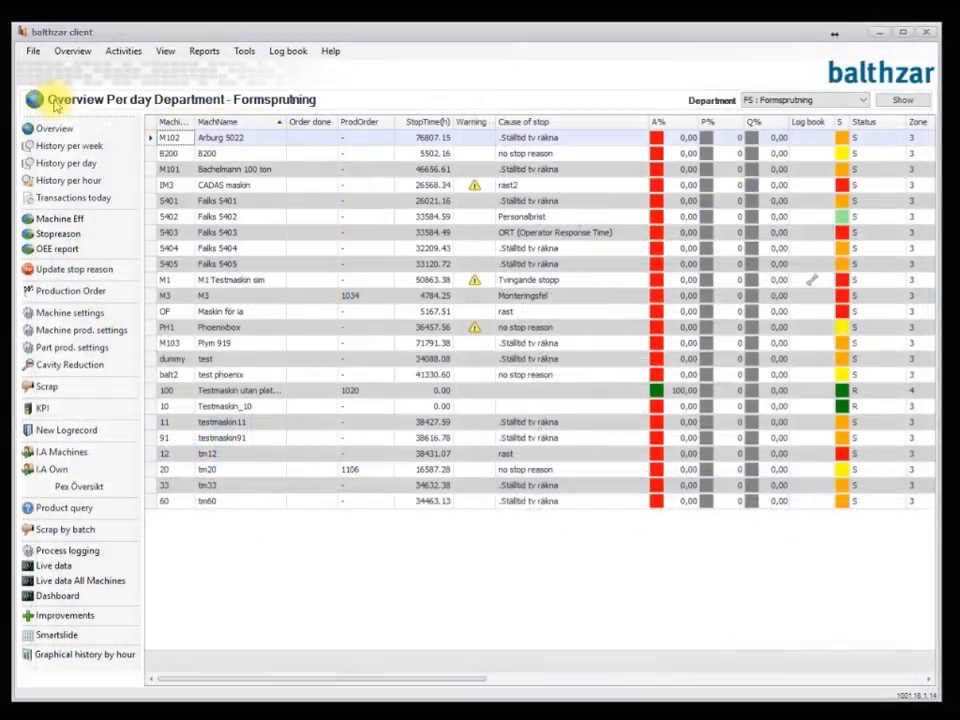
# Step: Reopen Demo dashboard for arranging by selecting it in the Edit dashboard dialog and showing it
pyautogui.click(60, 596)
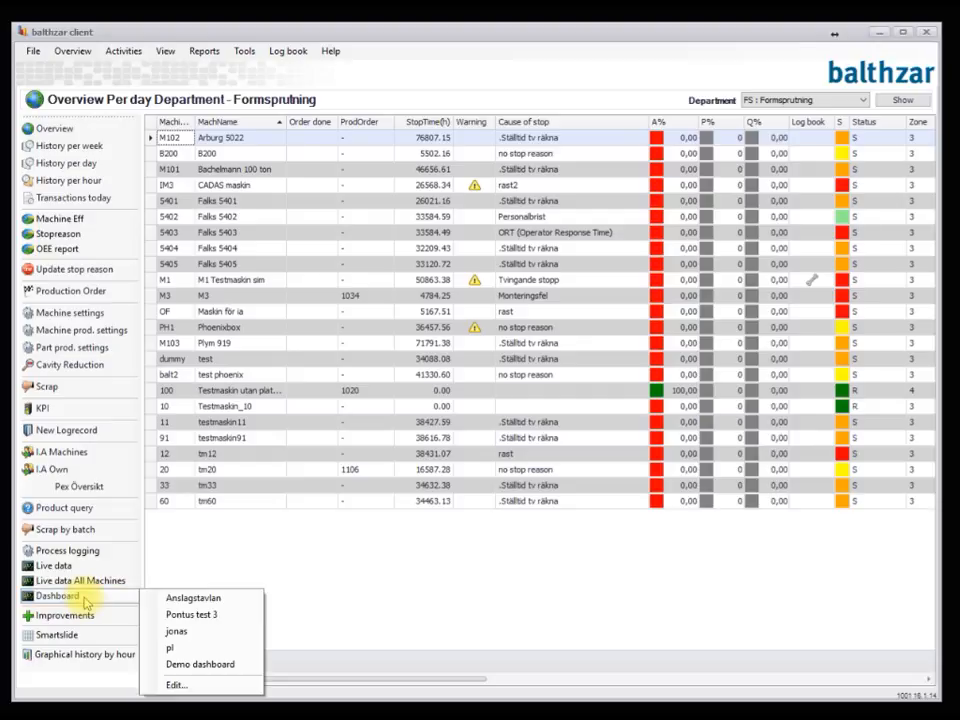
pyautogui.click(229, 684)
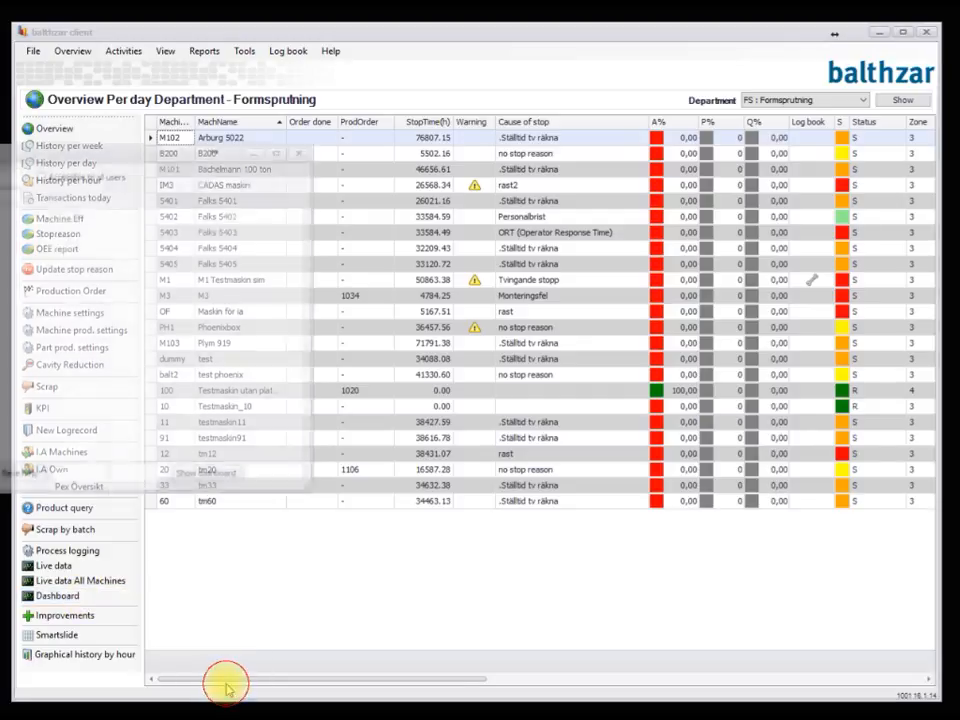
pyautogui.moveTo(85, 158); pyautogui.dragTo(465, 119)
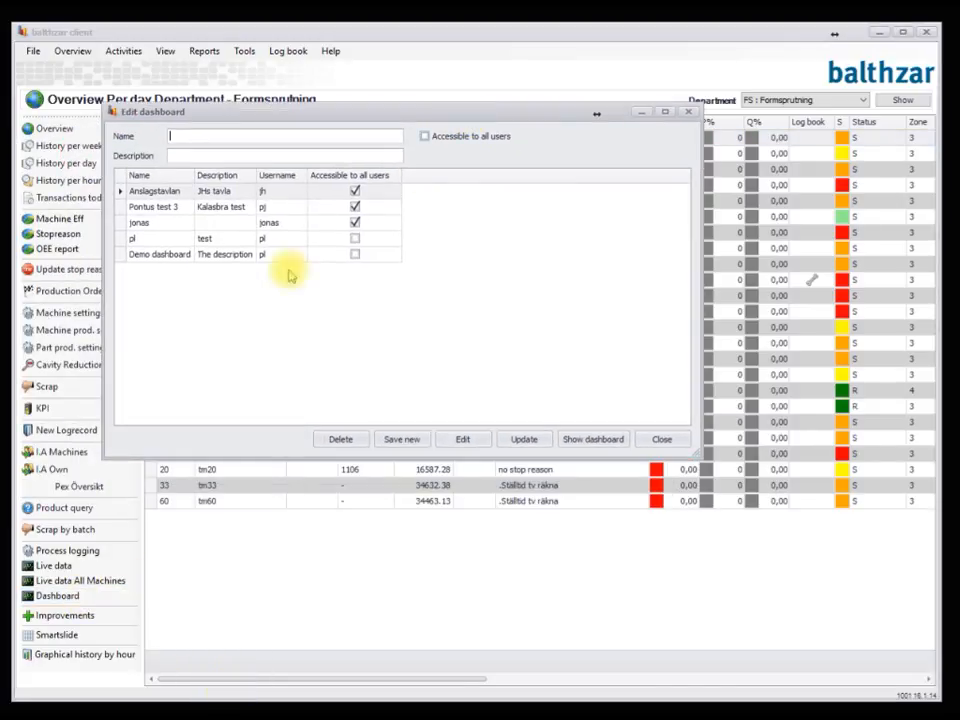
pyautogui.click(184, 254)
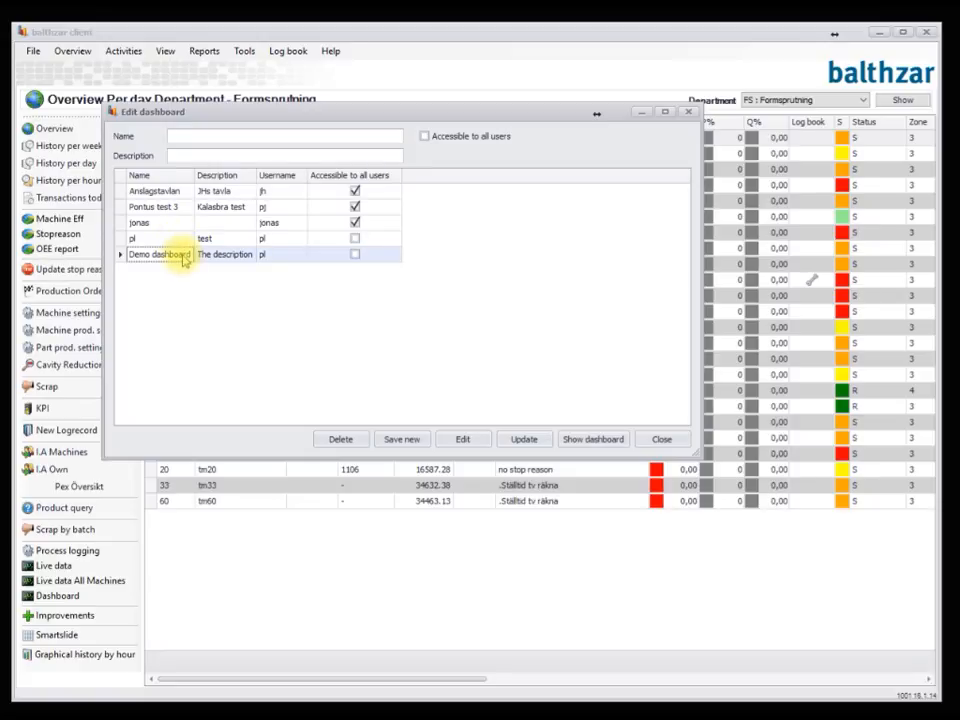
pyautogui.click(591, 440)
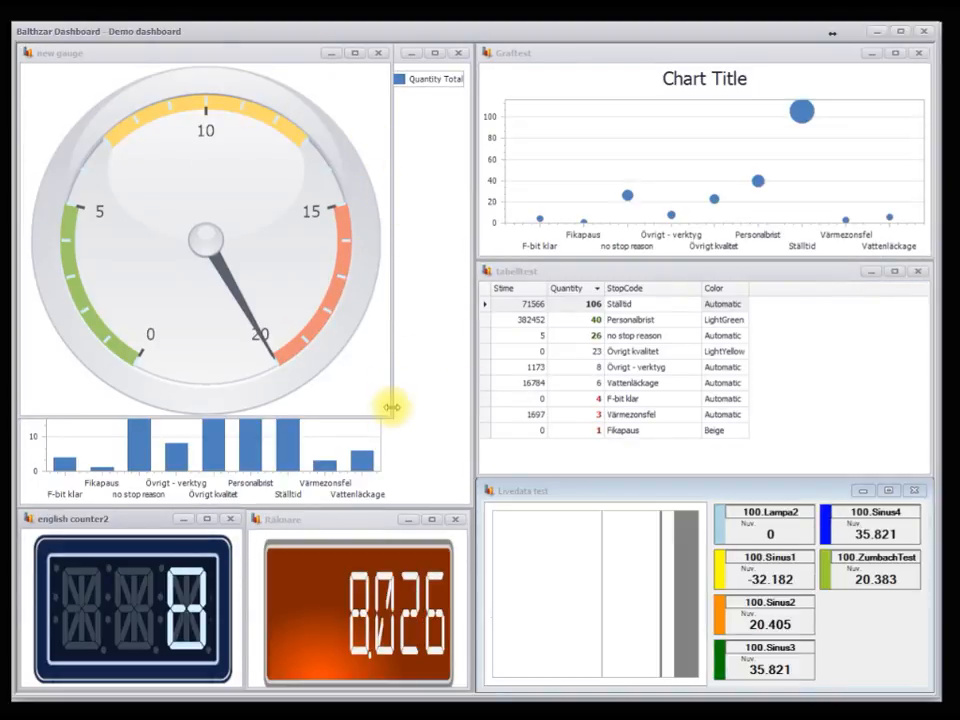
# Step: Shrink the new gauge window to the height of Graftest, and fit New Graph at full column width between it and the two counters
pyautogui.moveTo(388, 413); pyautogui.dragTo(466, 260)
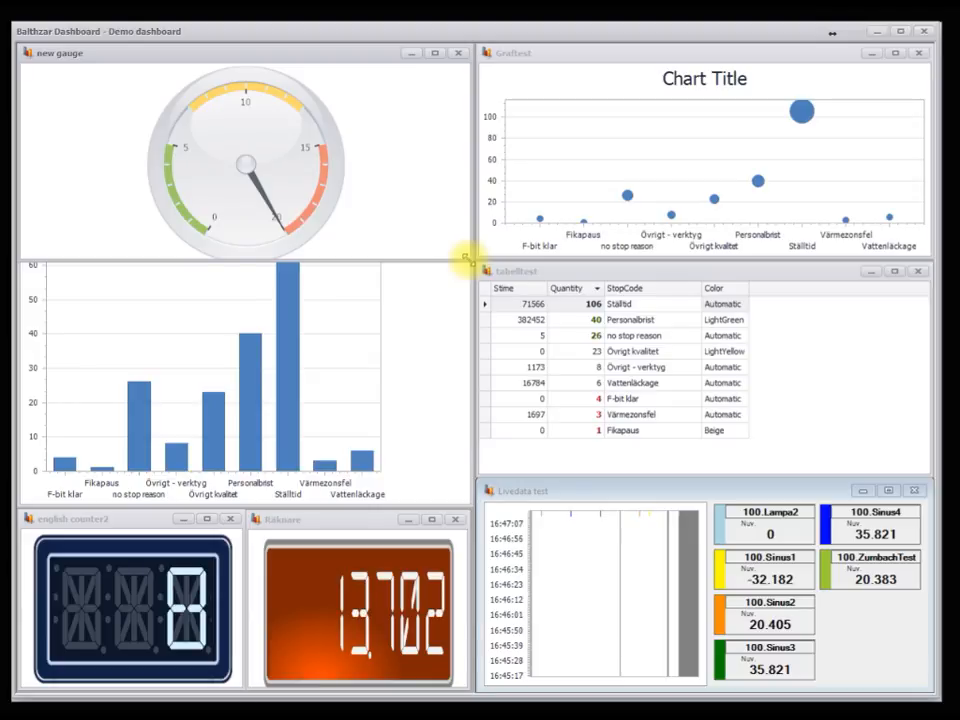
pyautogui.click(422, 304)
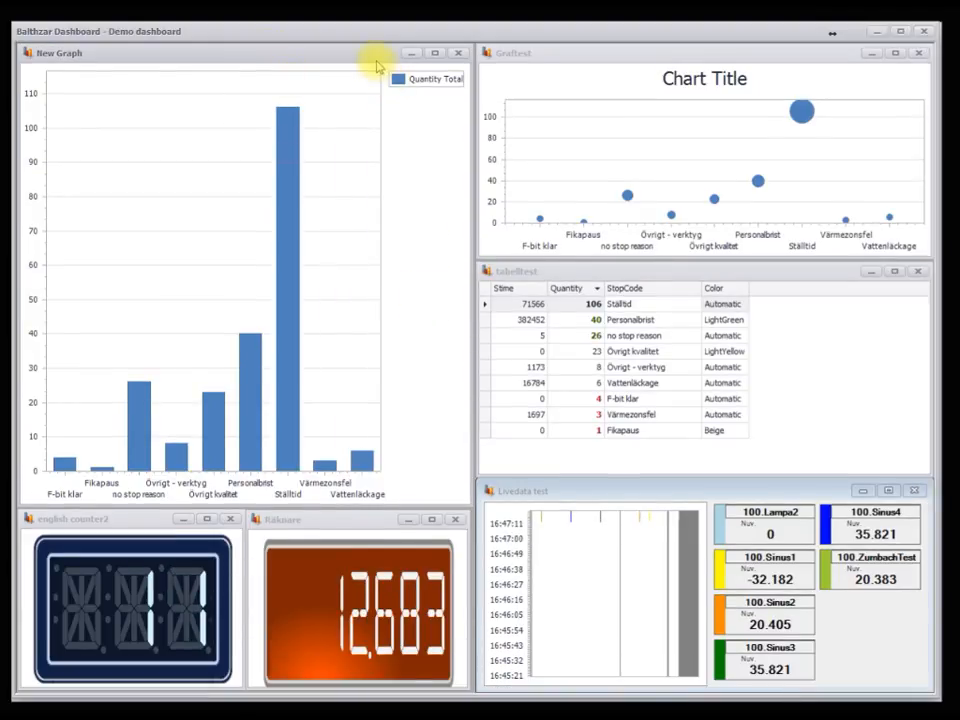
pyautogui.moveTo(377, 67); pyautogui.dragTo(390, 188)
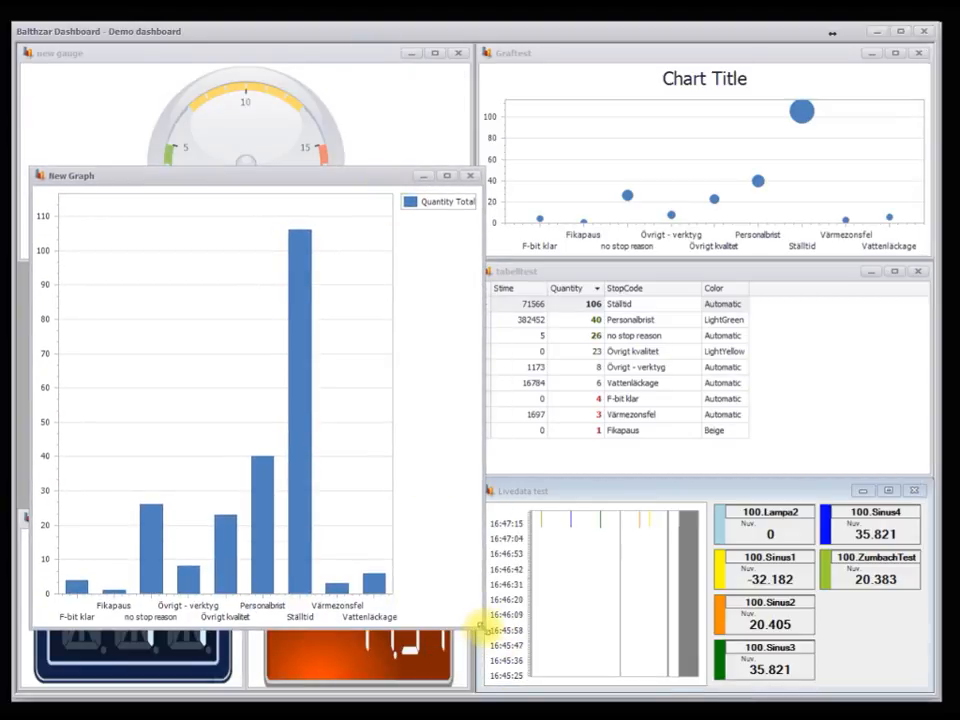
pyautogui.moveTo(483, 628); pyautogui.dragTo(464, 467)
pyautogui.moveTo(276, 189); pyautogui.dragTo(266, 287)
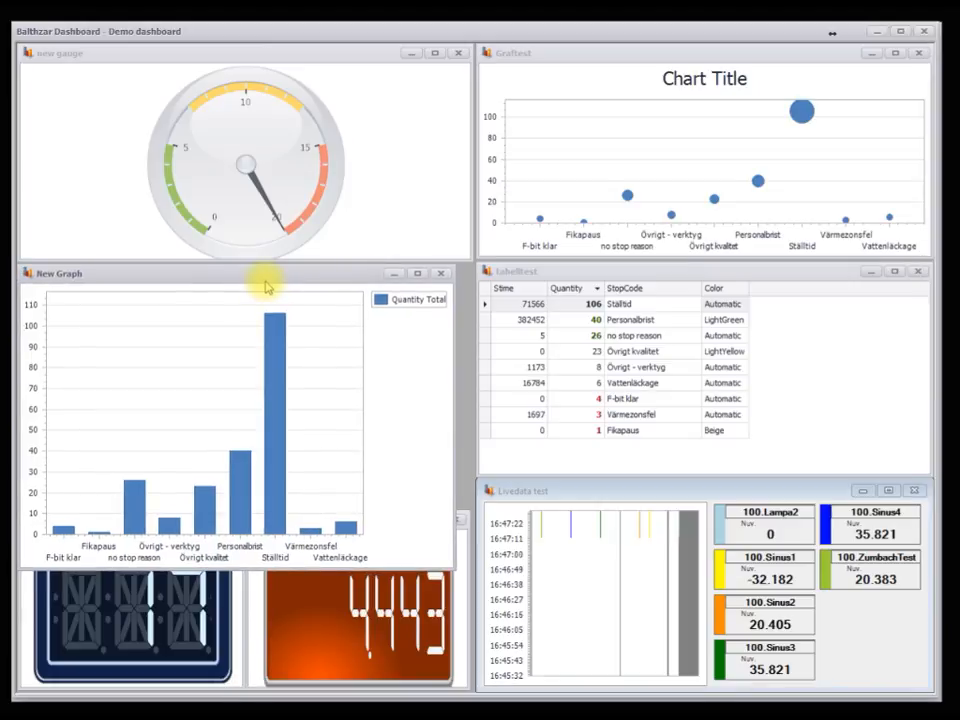
pyautogui.moveTo(452, 569); pyautogui.dragTo(467, 506)
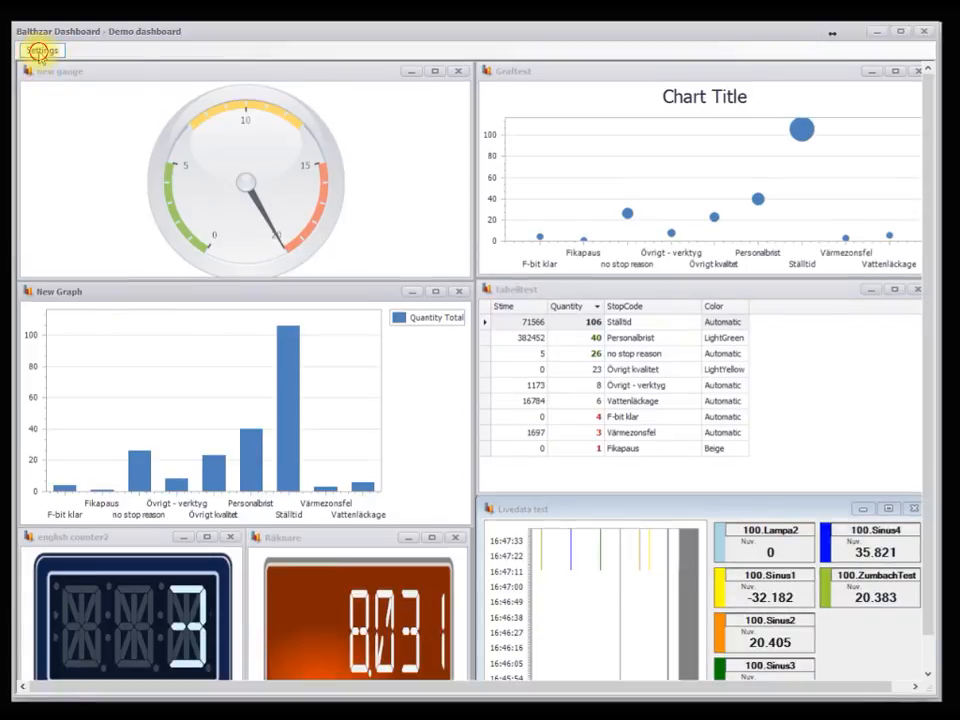
# Step: Save the new window arrangement in the dashboard's settings, and close both Demo dashboard and the Edit dashboard dialog
pyautogui.click(42, 51)
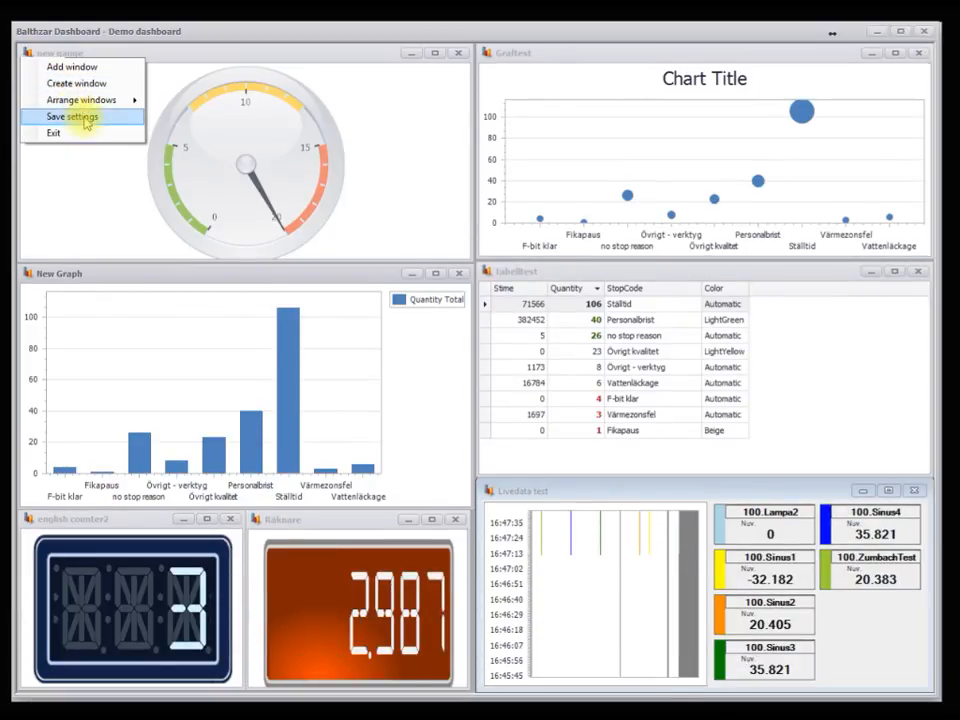
pyautogui.click(80, 117)
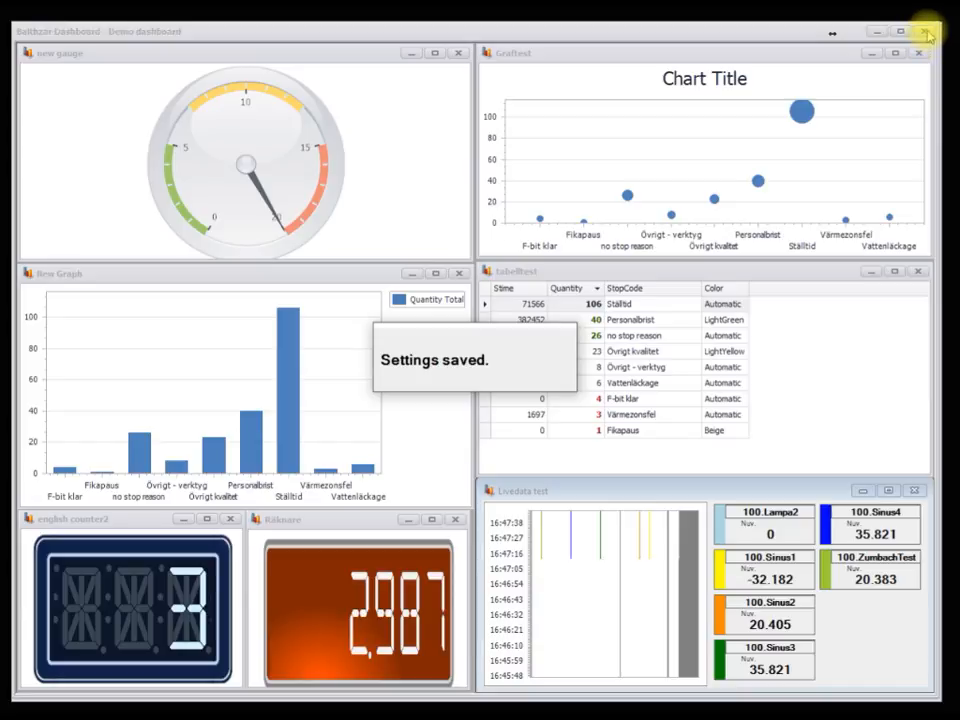
pyautogui.click(927, 34)
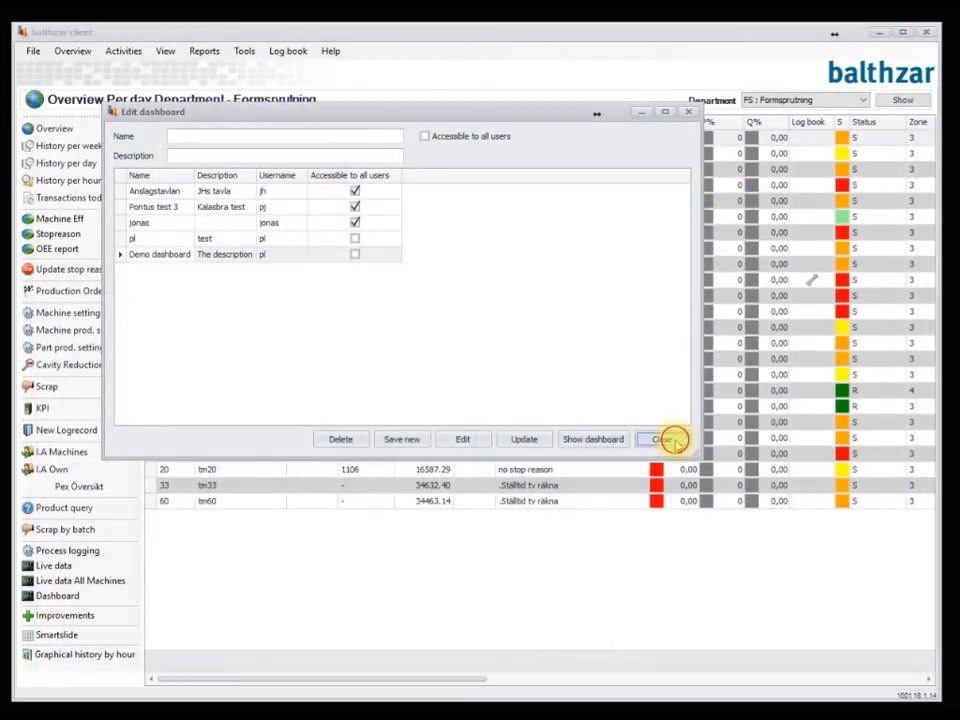
pyautogui.click(673, 440)
# Step: Reopen Demo dashboard directly from the list of dashboards and examine its saved layout and the bars in New Graph
pyautogui.click(129, 596)
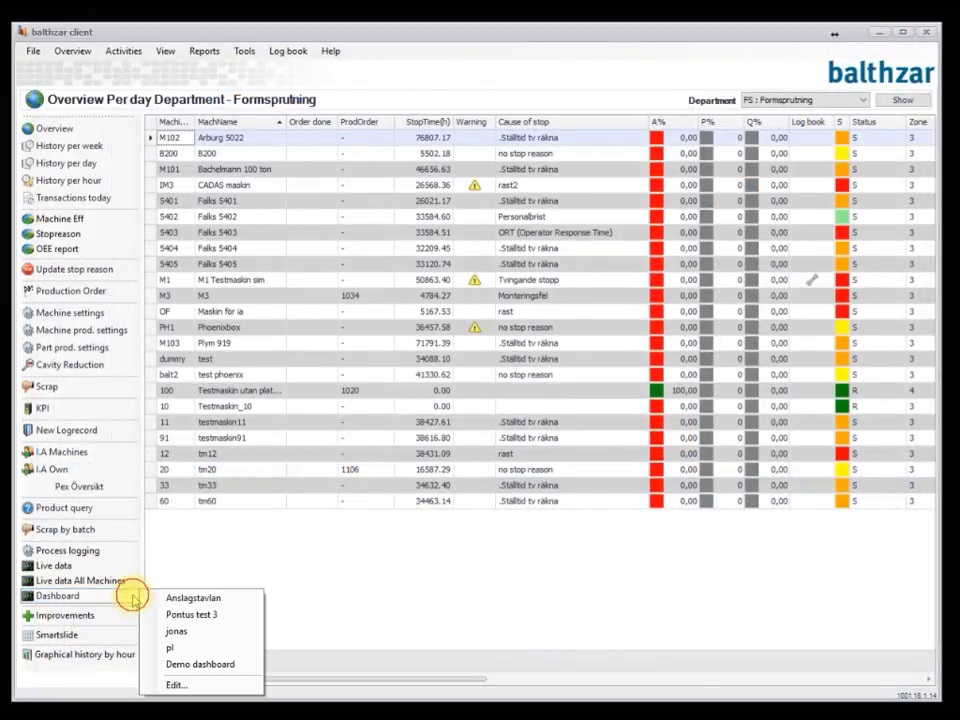
pyautogui.click(200, 668)
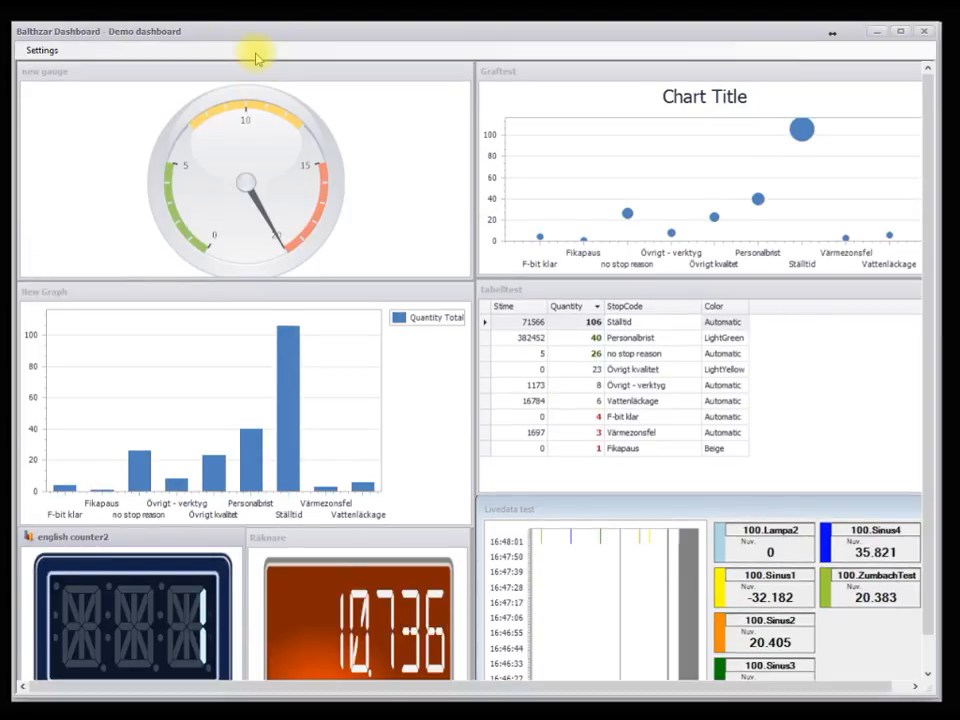
pyautogui.moveTo(259, 410)
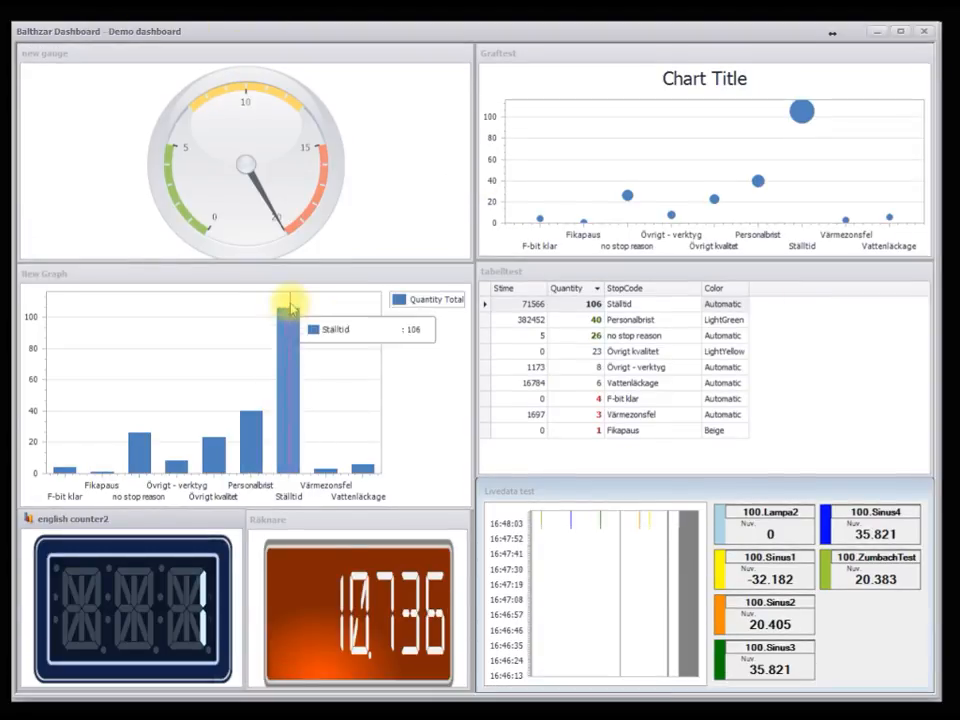